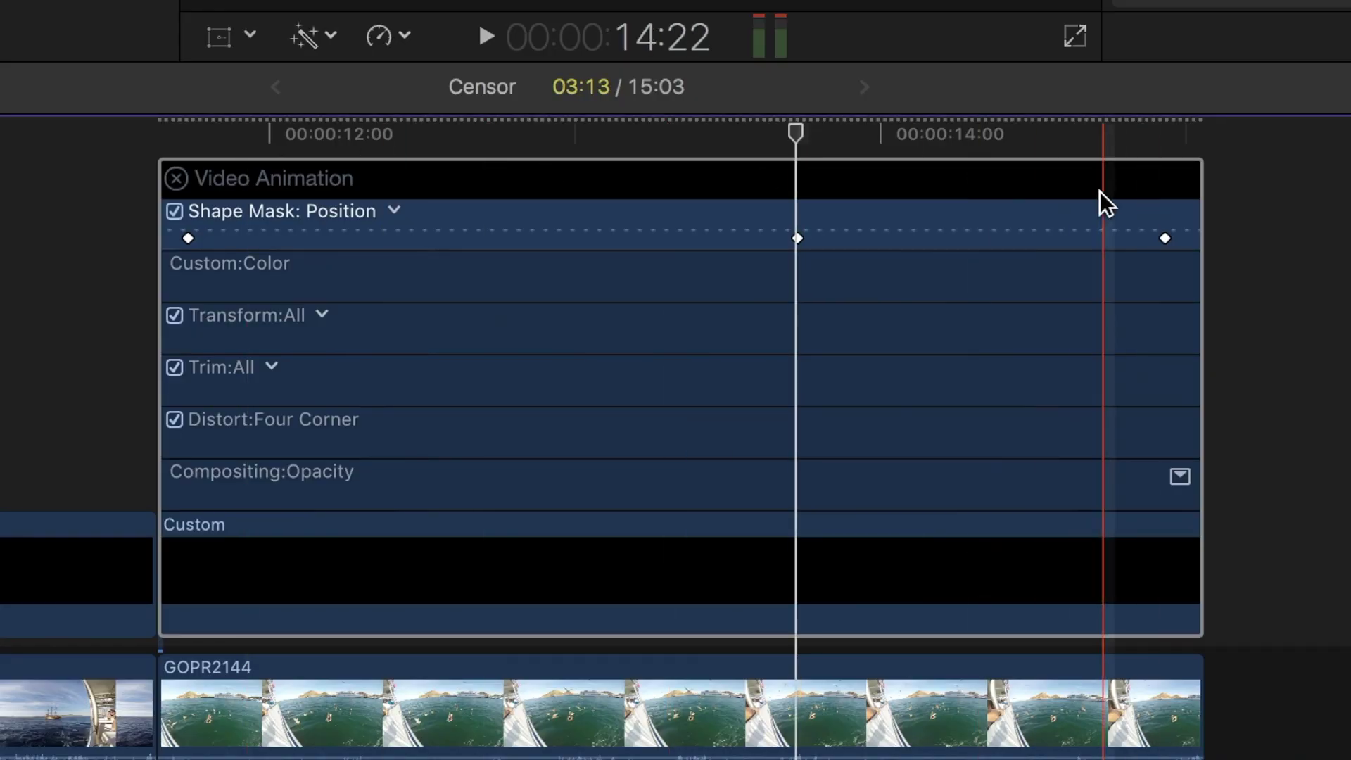
Add Shape Mask position keyframes on bird clip GOPR2144 at 14:12 and 11:19
{"action": "left_click", "coordinate": [1007, 211]}
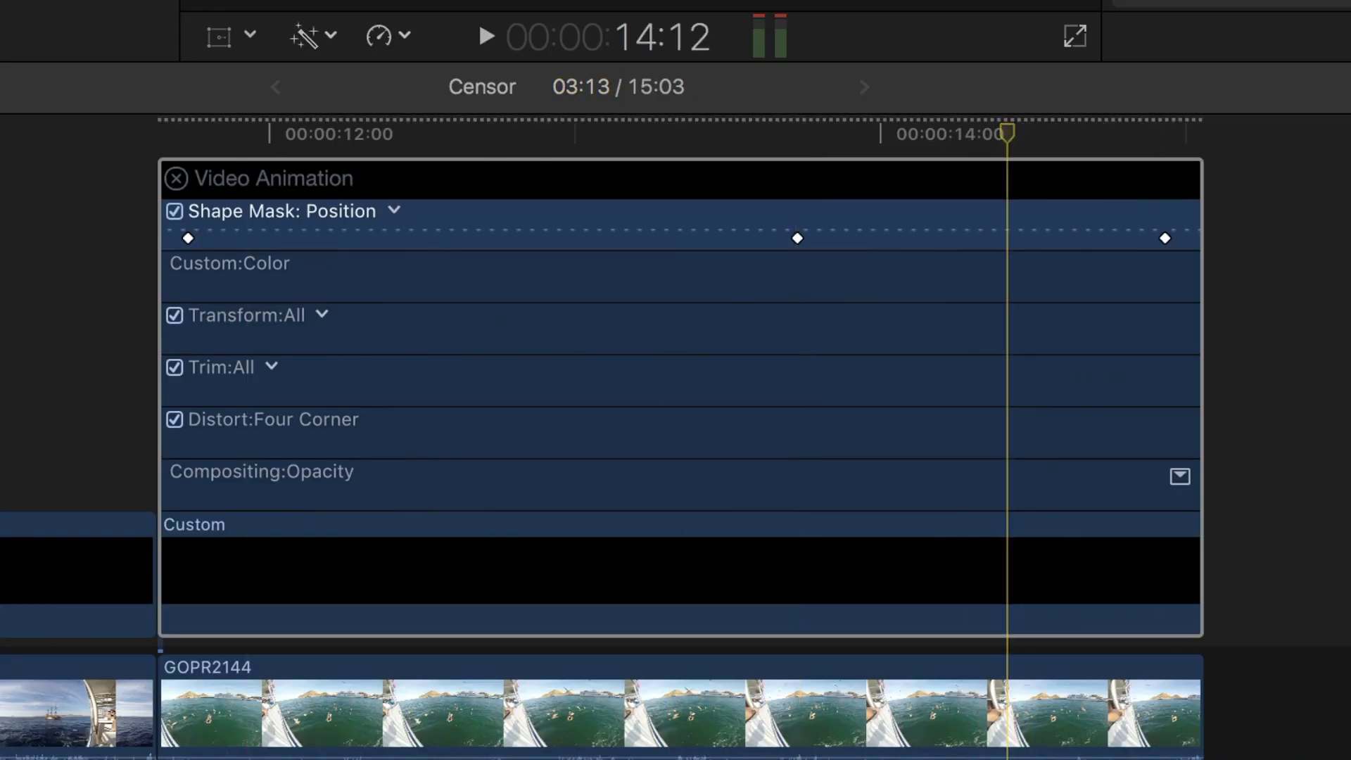
{"action": "key", "text": "alt+k"}
{"action": "left_click", "coordinate": [532, 186]}
{"action": "key", "text": "alt+k"}
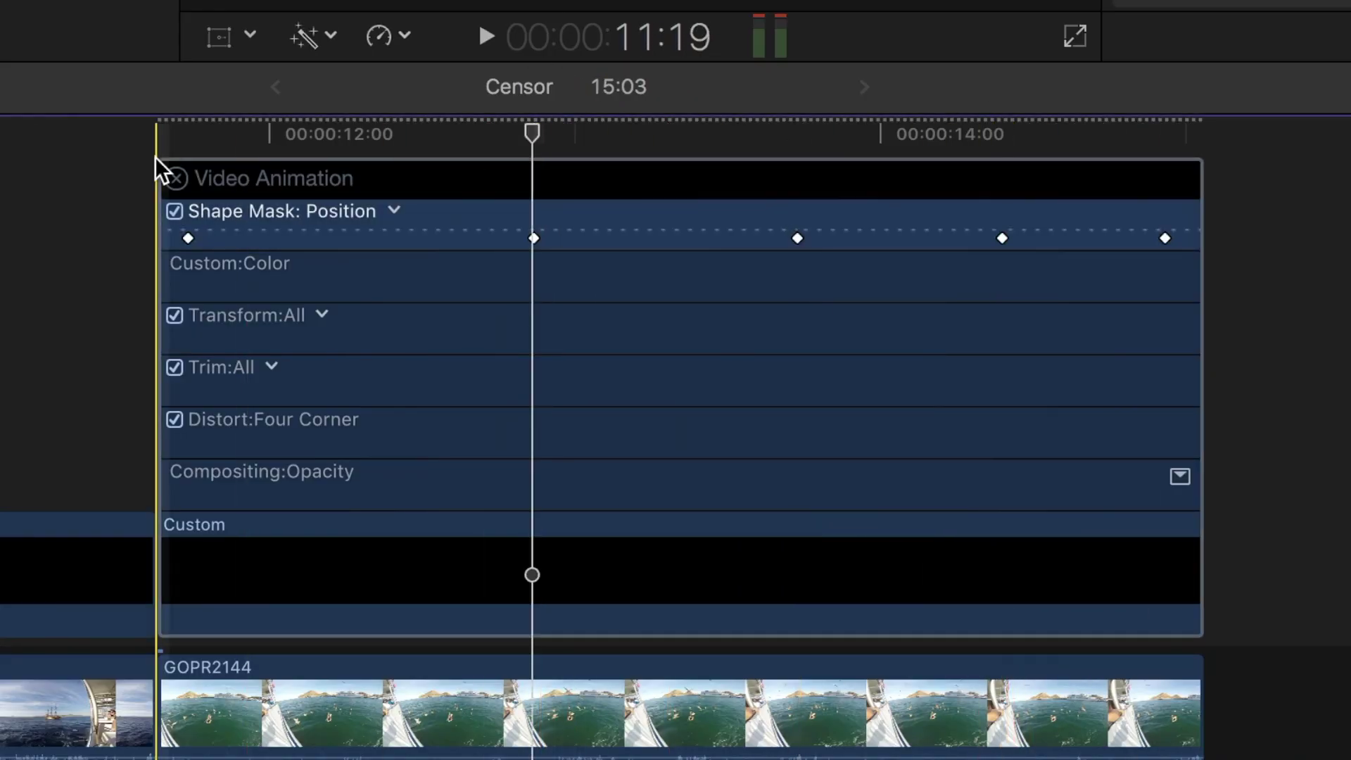
Select the bird clip GOPR2144 and play it back
{"action": "left_click", "coordinate": [147, 652]}
{"action": "key", "text": "/"}
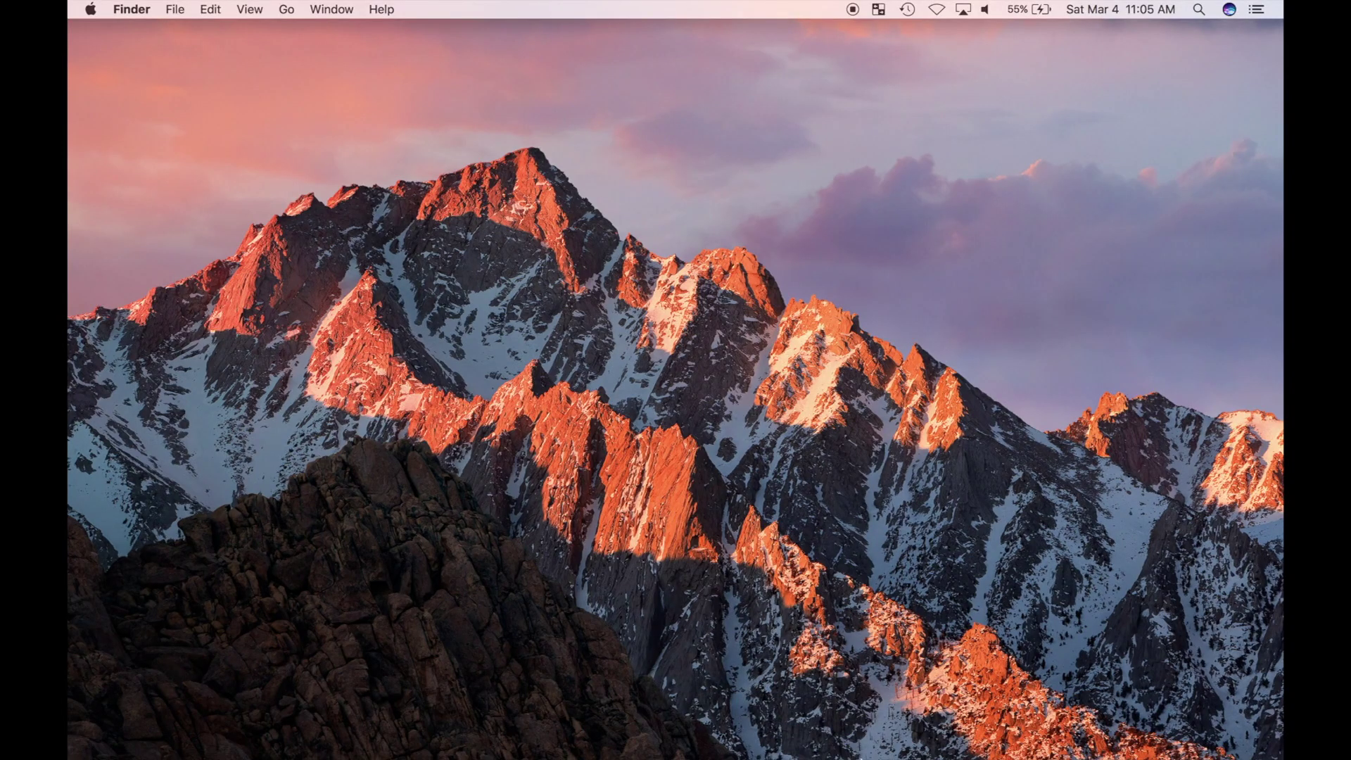
{"action": "mouse_move", "coordinate": [892, 735]}
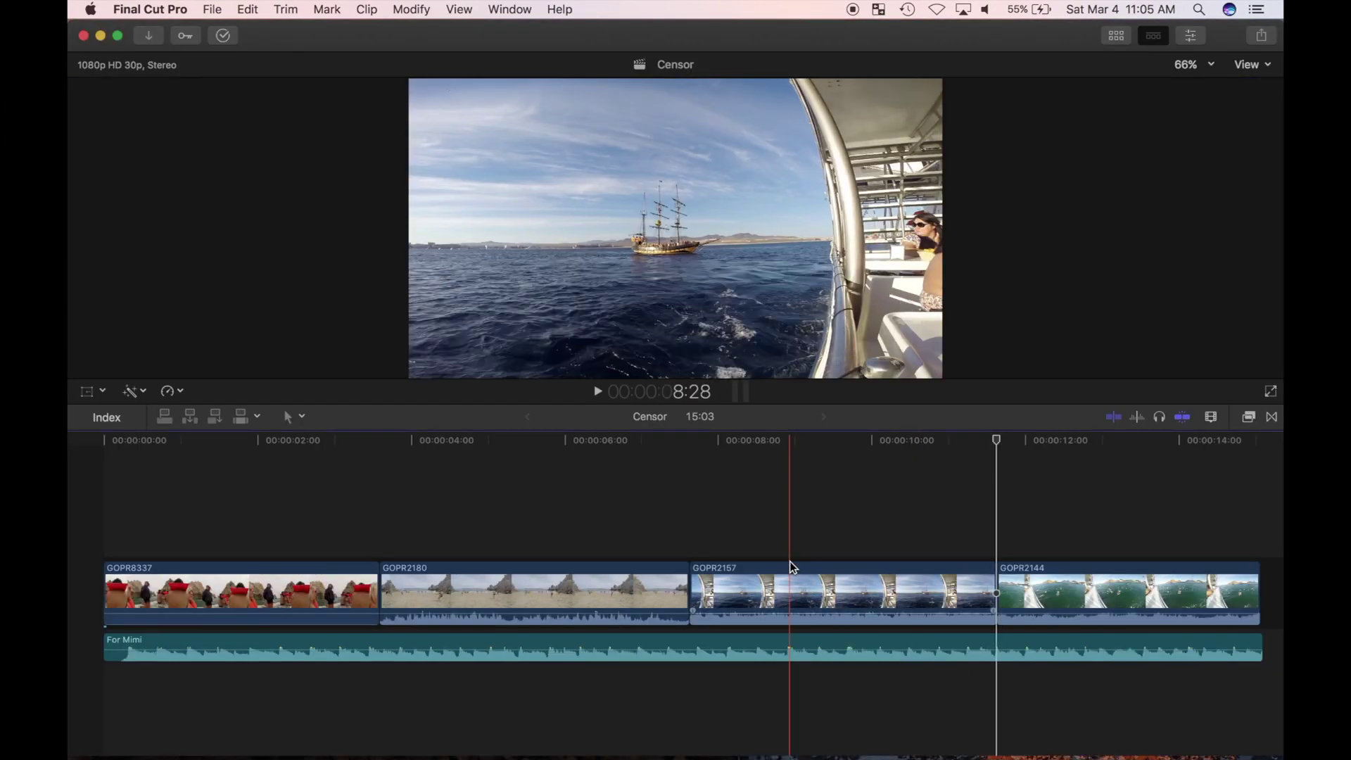
Preview ship clip GOPR2157 from its start, then show the Libraries browser
{"action": "left_click", "coordinate": [721, 569]}
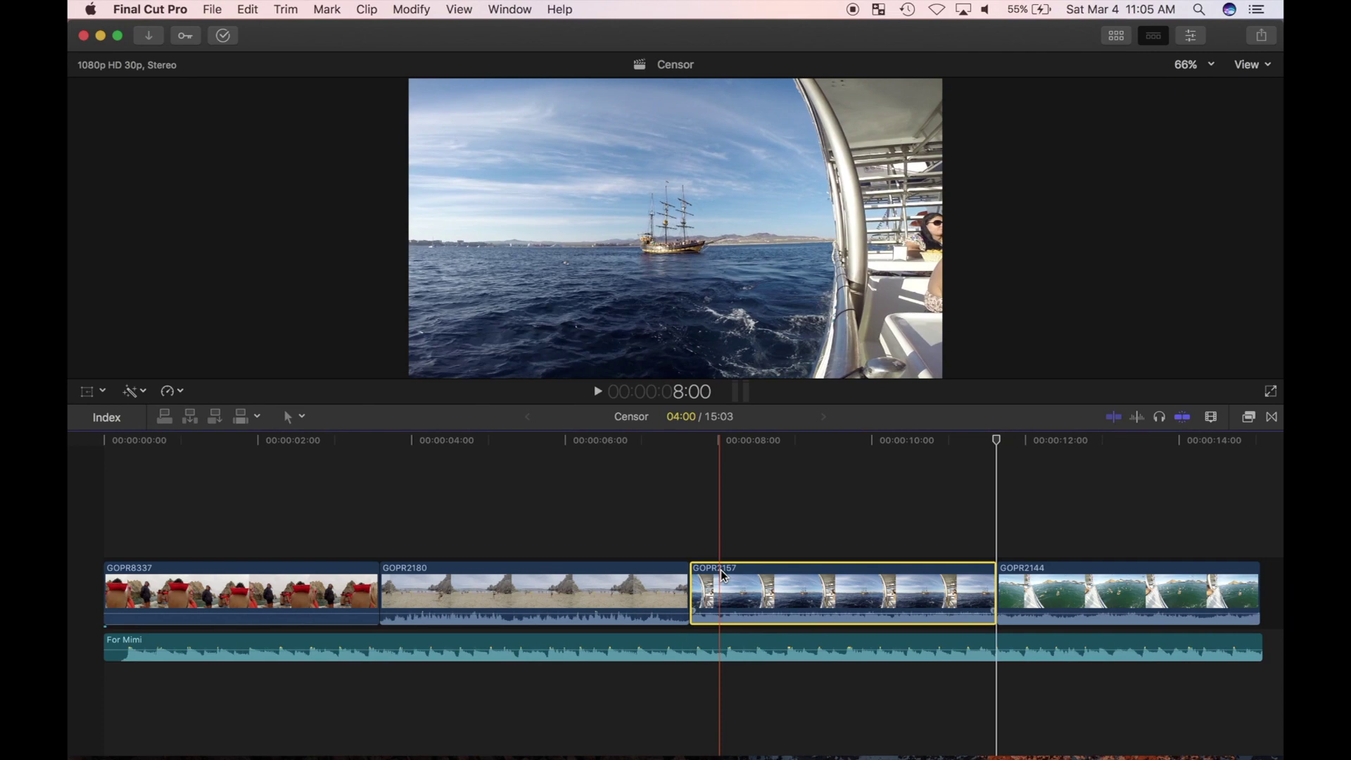
{"action": "key", "text": "space"}
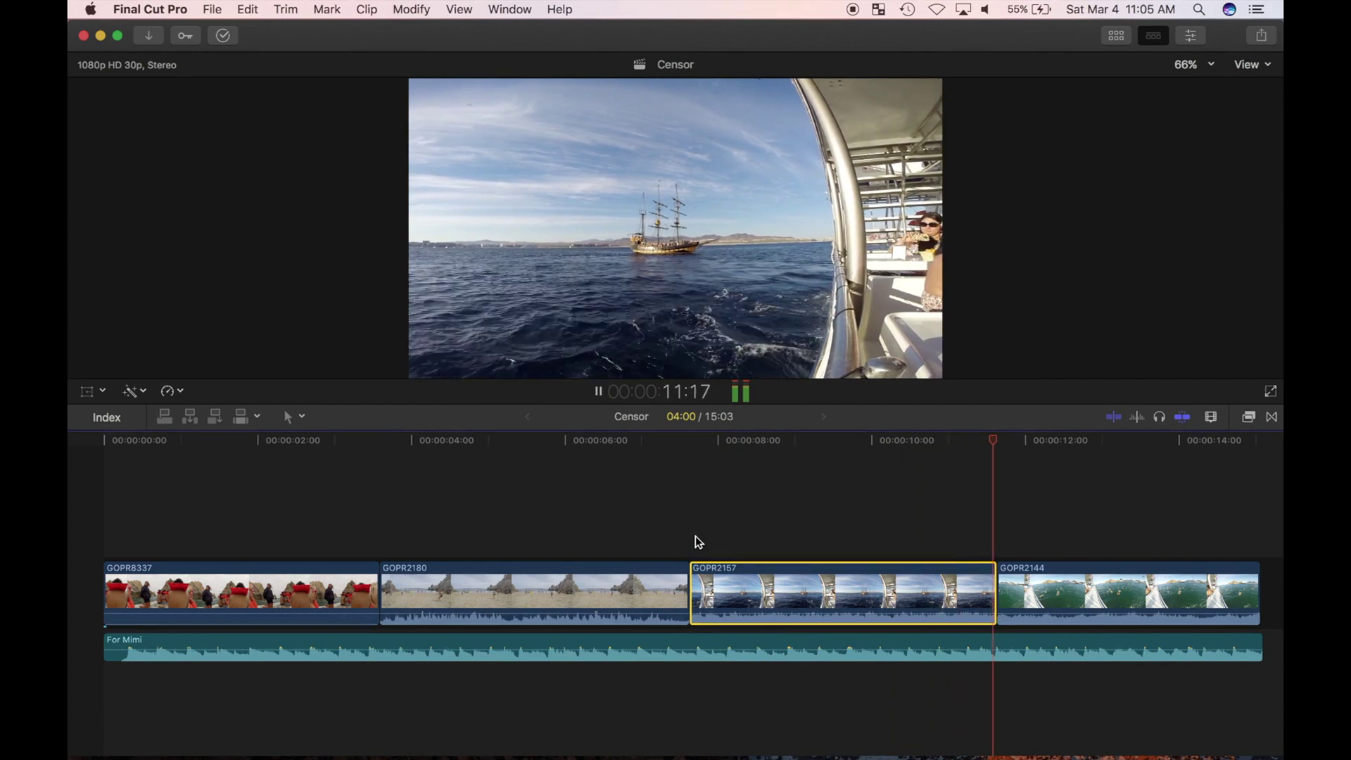
{"action": "key", "text": "space"}
{"action": "left_click", "coordinate": [699, 516]}
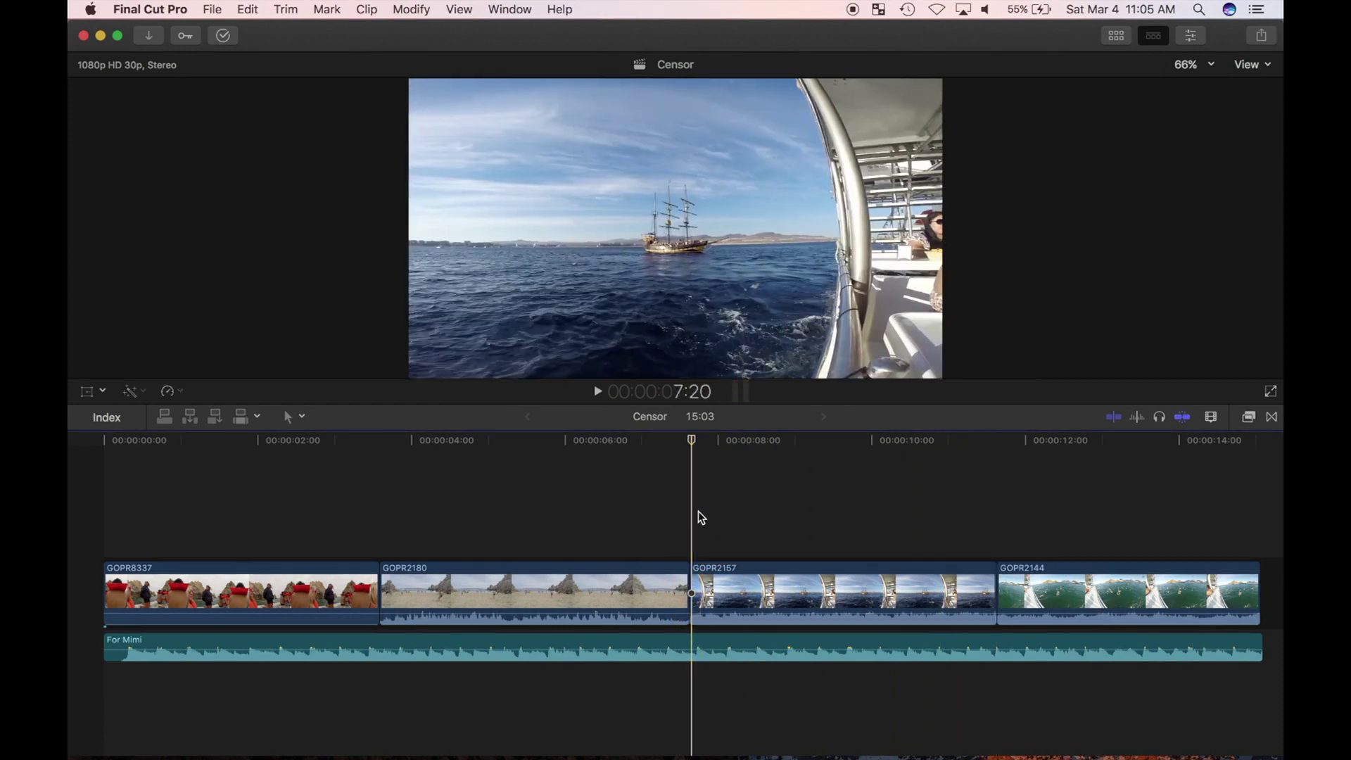
{"action": "key", "text": "ctrl+super+1"}
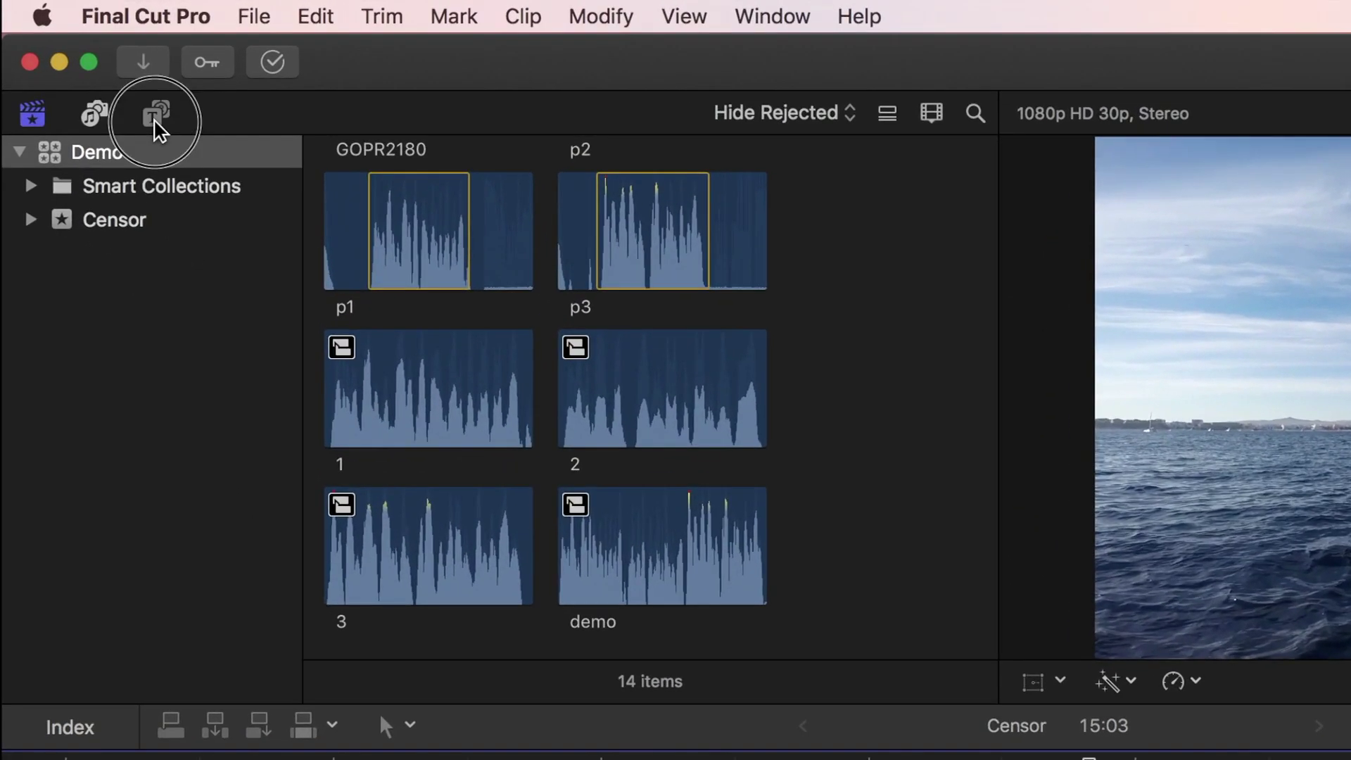
Connect a Custom solid from Generators > Solids above GOPR2157 across its full length
{"action": "left_click", "coordinate": [155, 66]}
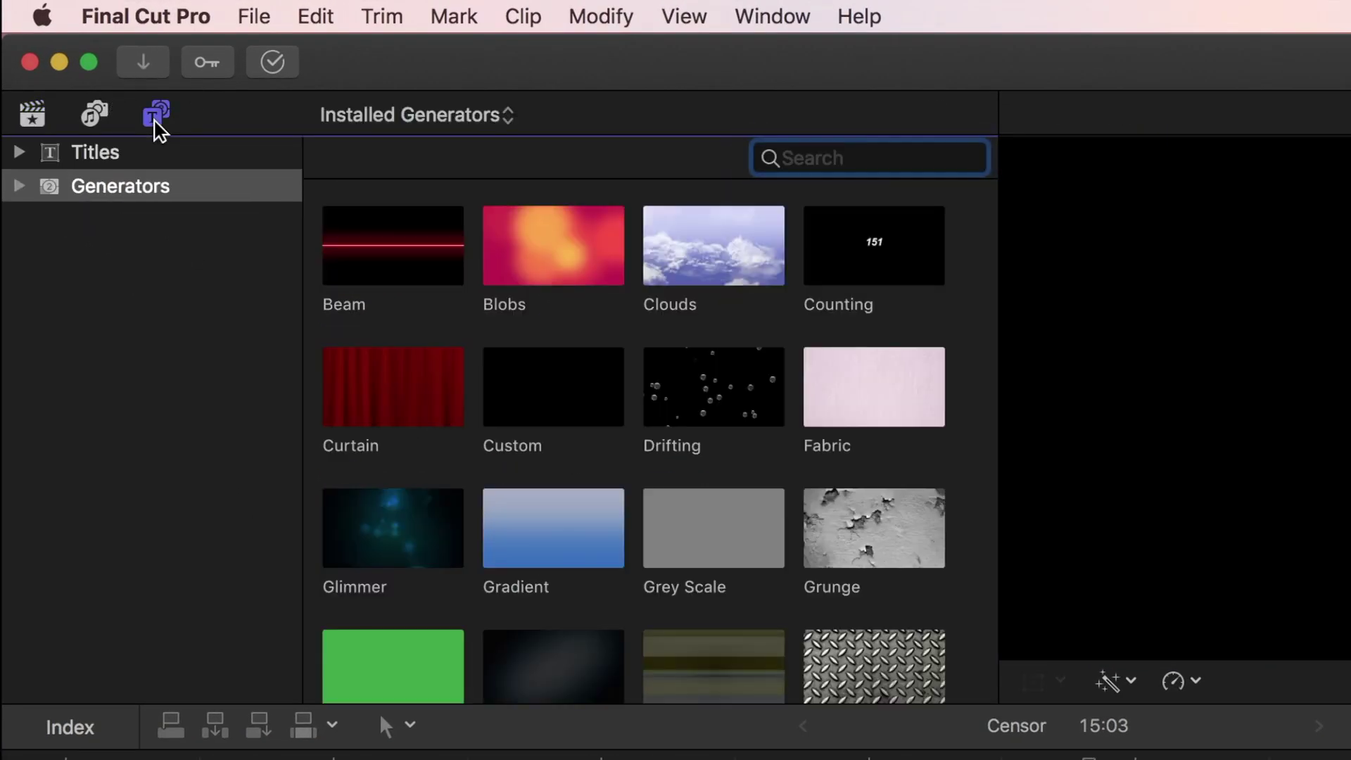
{"action": "left_click", "coordinate": [20, 186]}
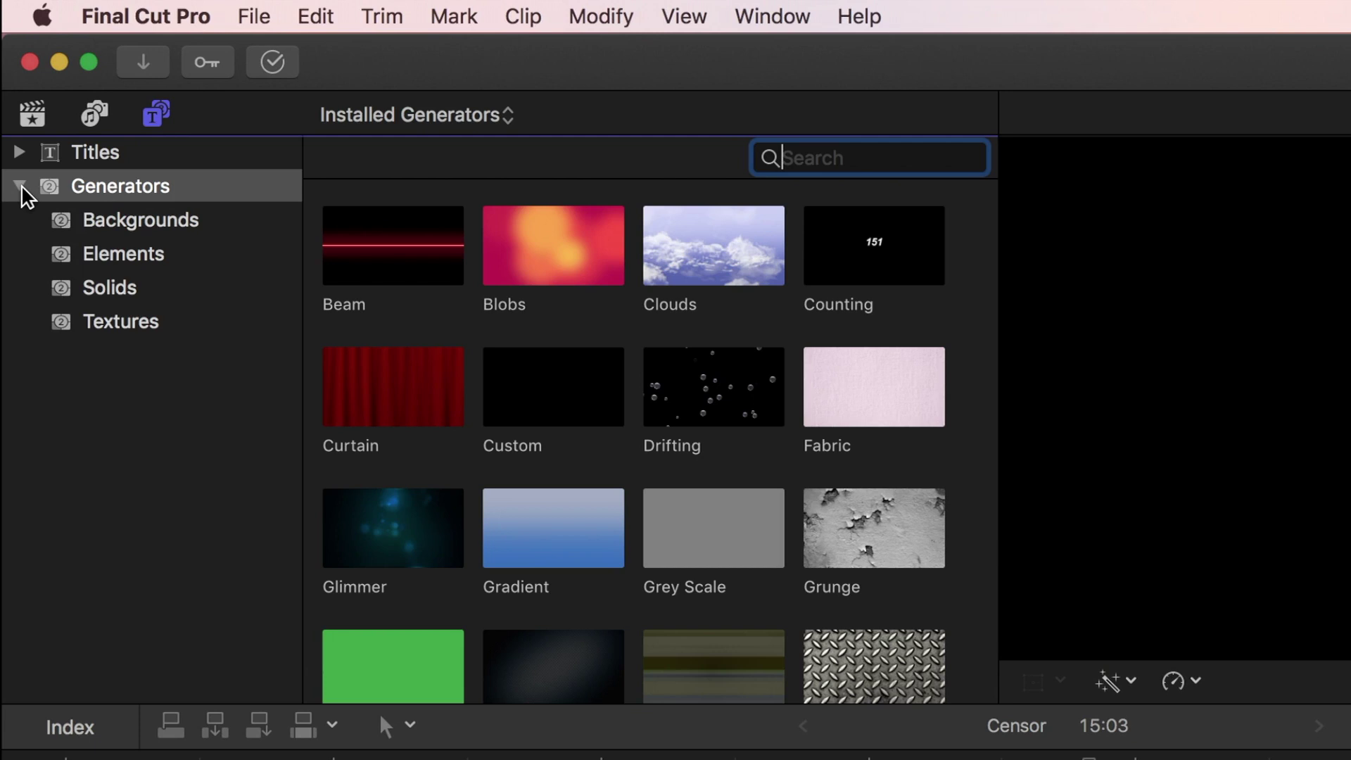
{"action": "left_click", "coordinate": [99, 292]}
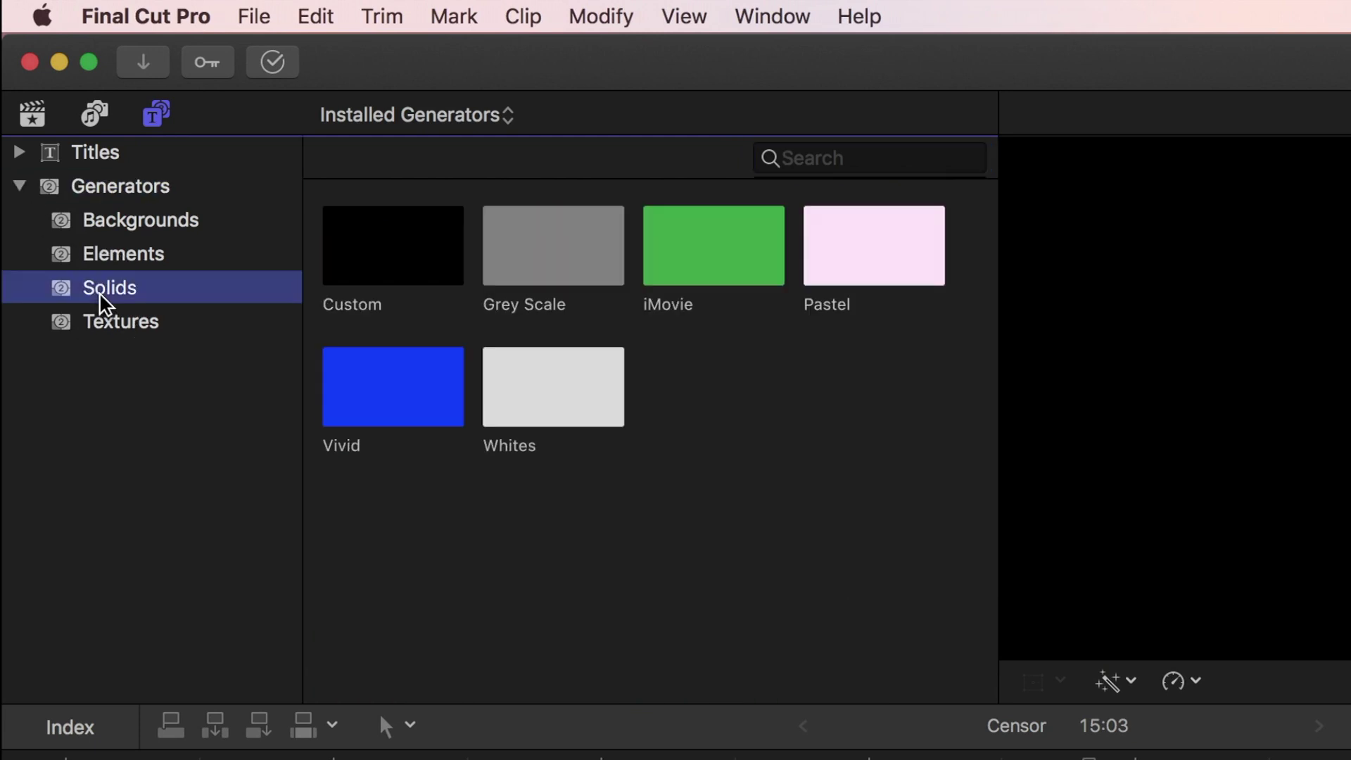
{"action": "left_click", "coordinate": [361, 268]}
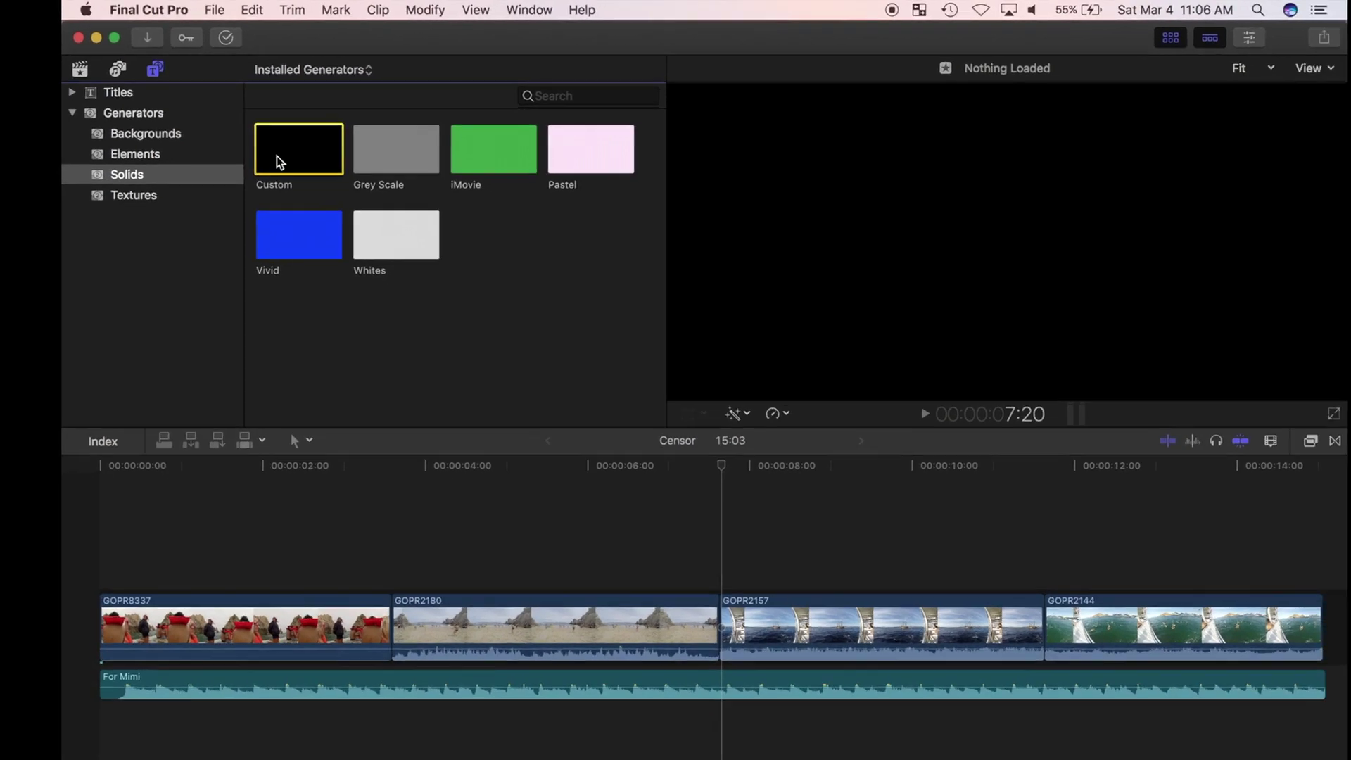
{"action": "key", "text": "r"}
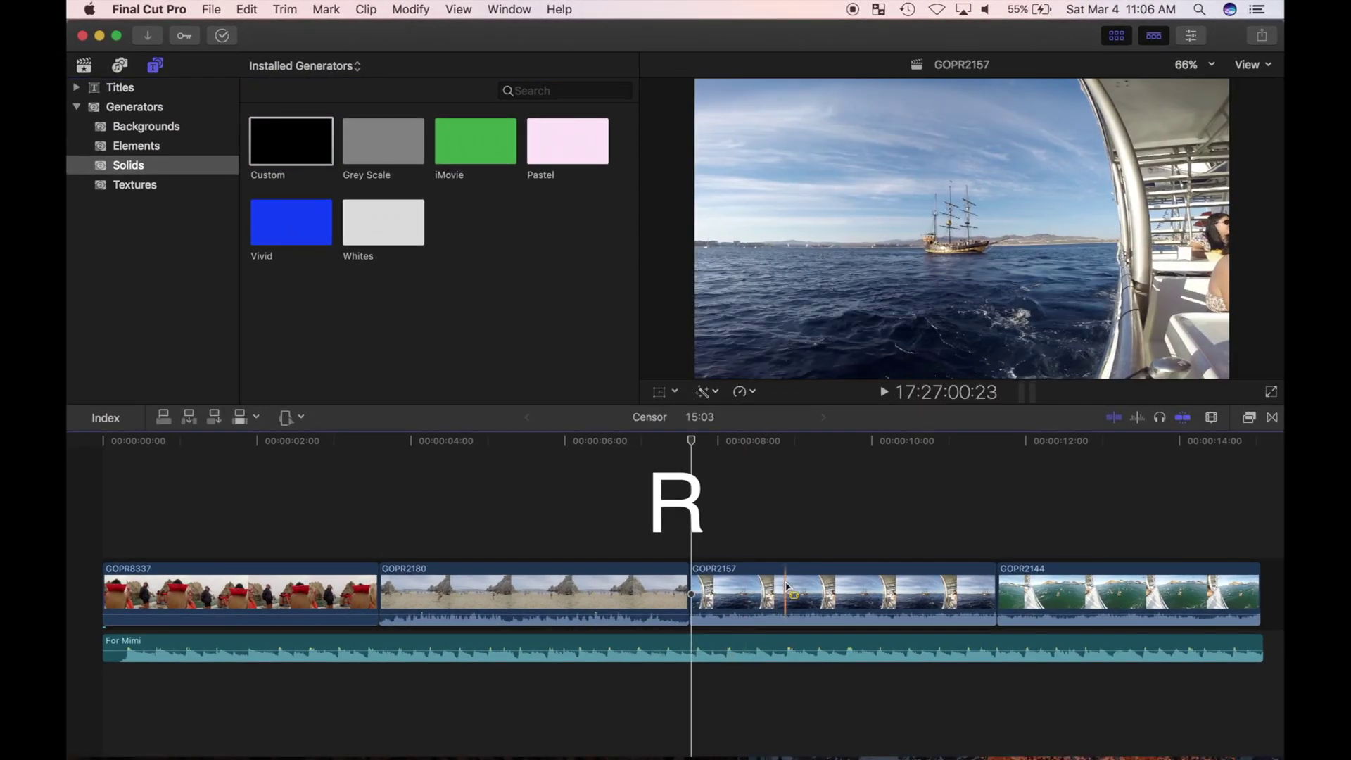
{"action": "left_click", "coordinate": [786, 583]}
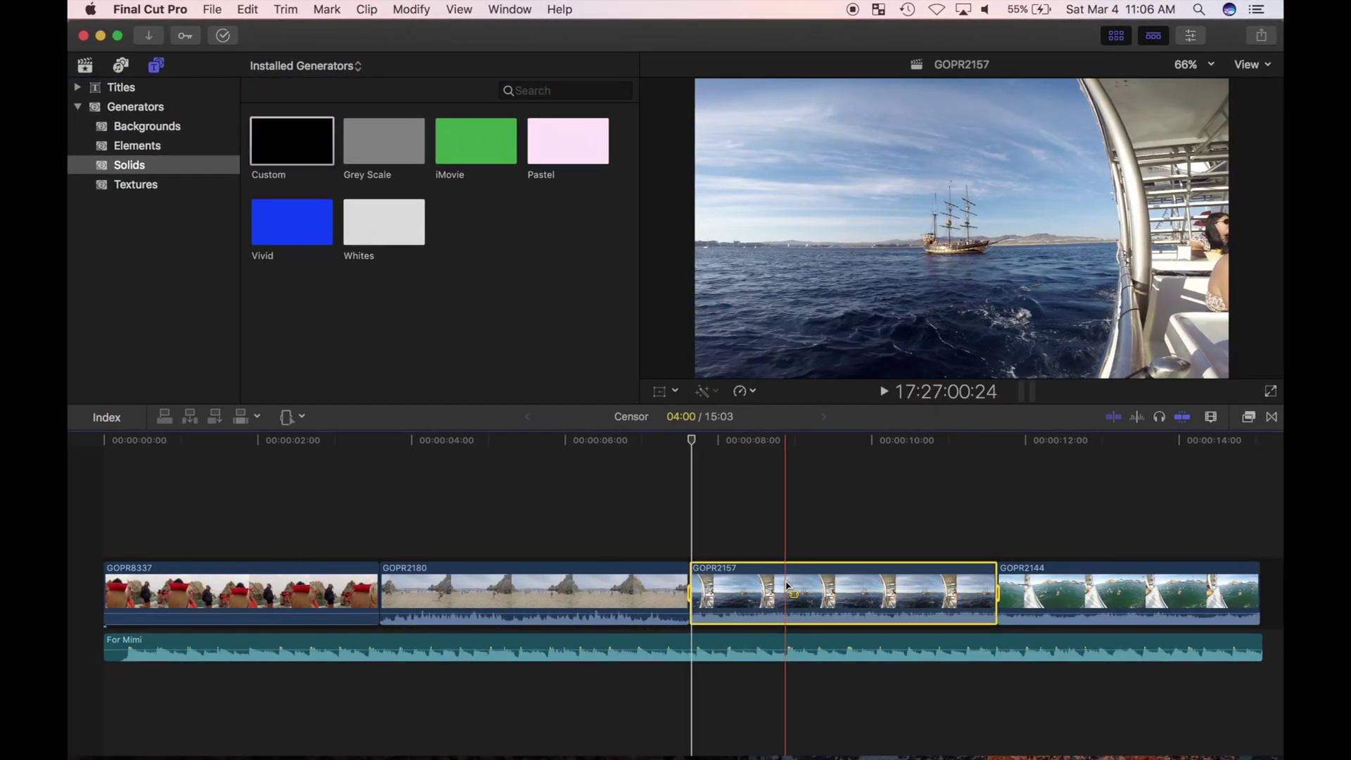
{"action": "key", "text": "q"}
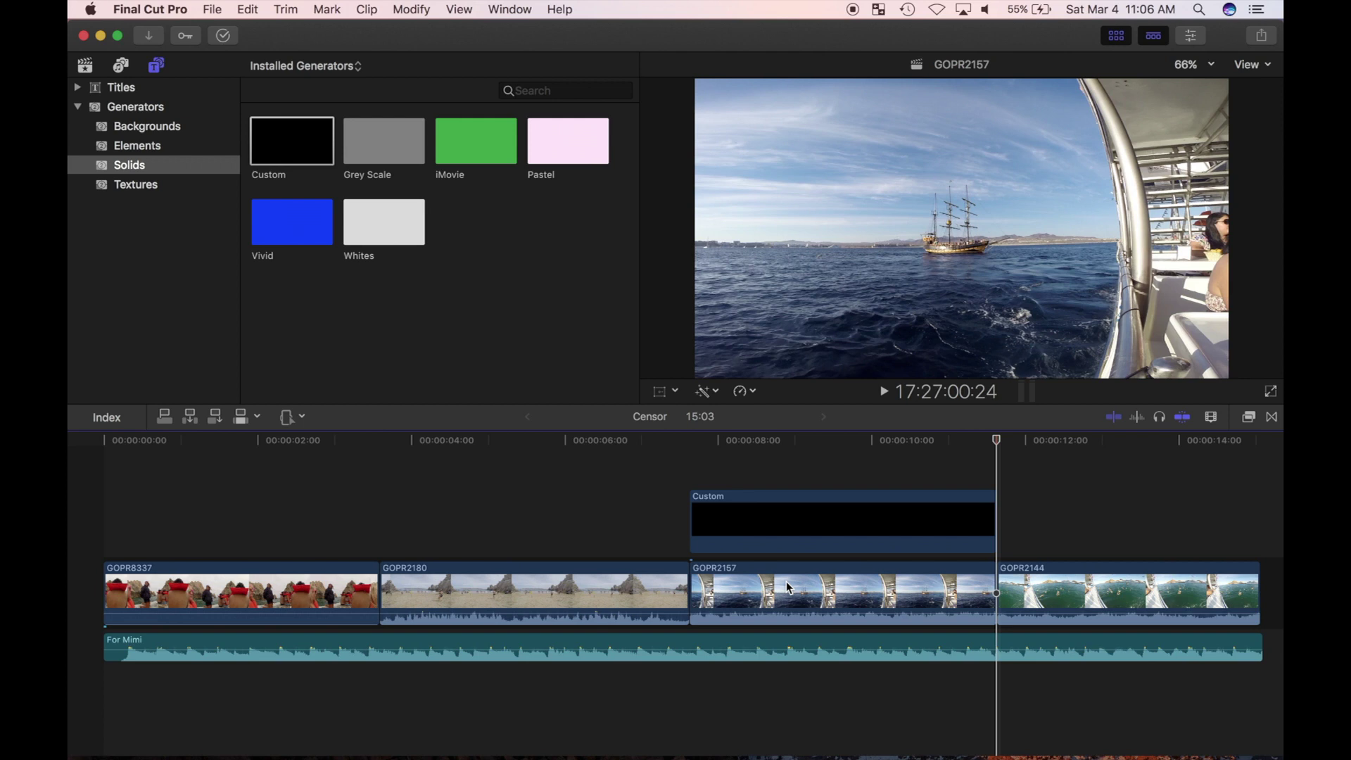
{"action": "key", "text": "a"}
{"action": "key", "text": "l"}
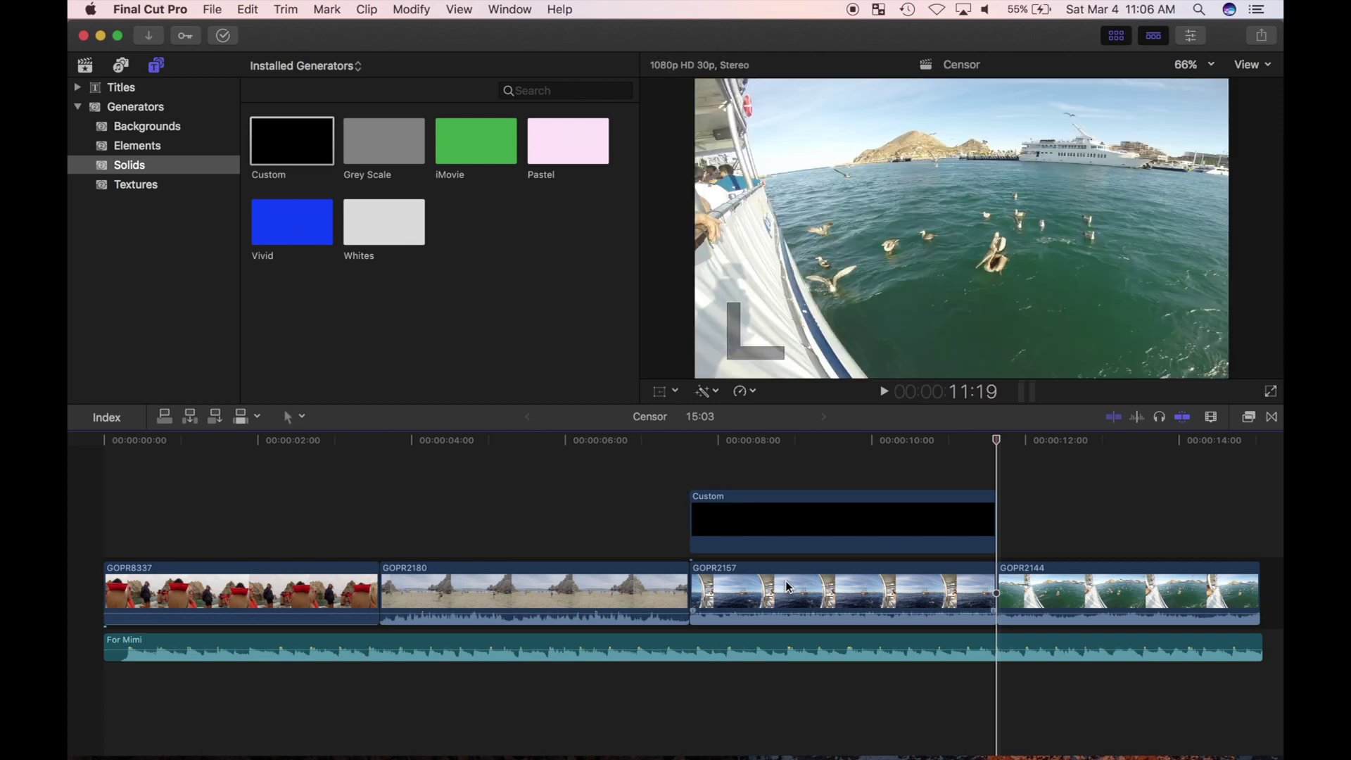
Select the Custom solid at 9:03 and show its properties in the Inspector
{"action": "left_click", "coordinate": [699, 495]}
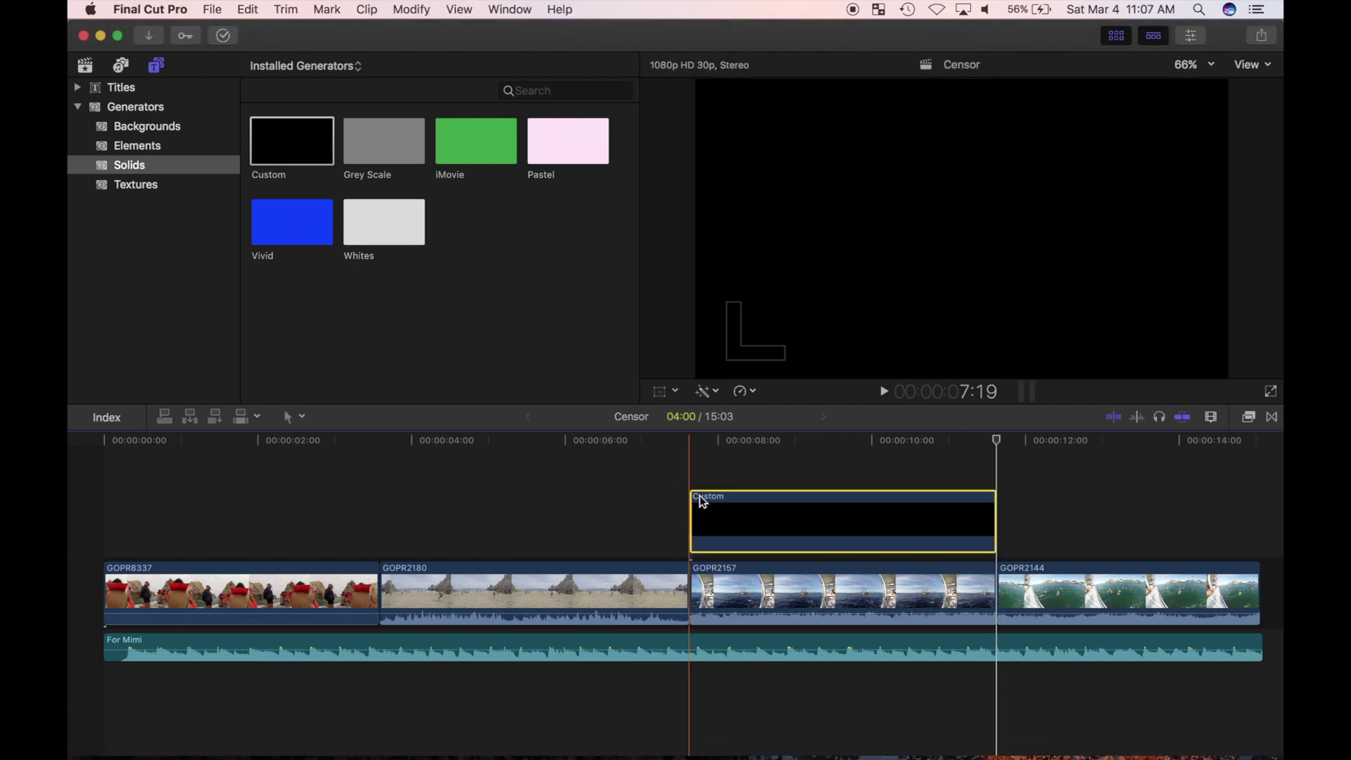
{"action": "scroll", "coordinate": [699, 495], "scroll_direction": "up", "scroll_amount": 3}
{"action": "scroll", "coordinate": [700, 495], "scroll_direction": "right", "scroll_amount": 5}
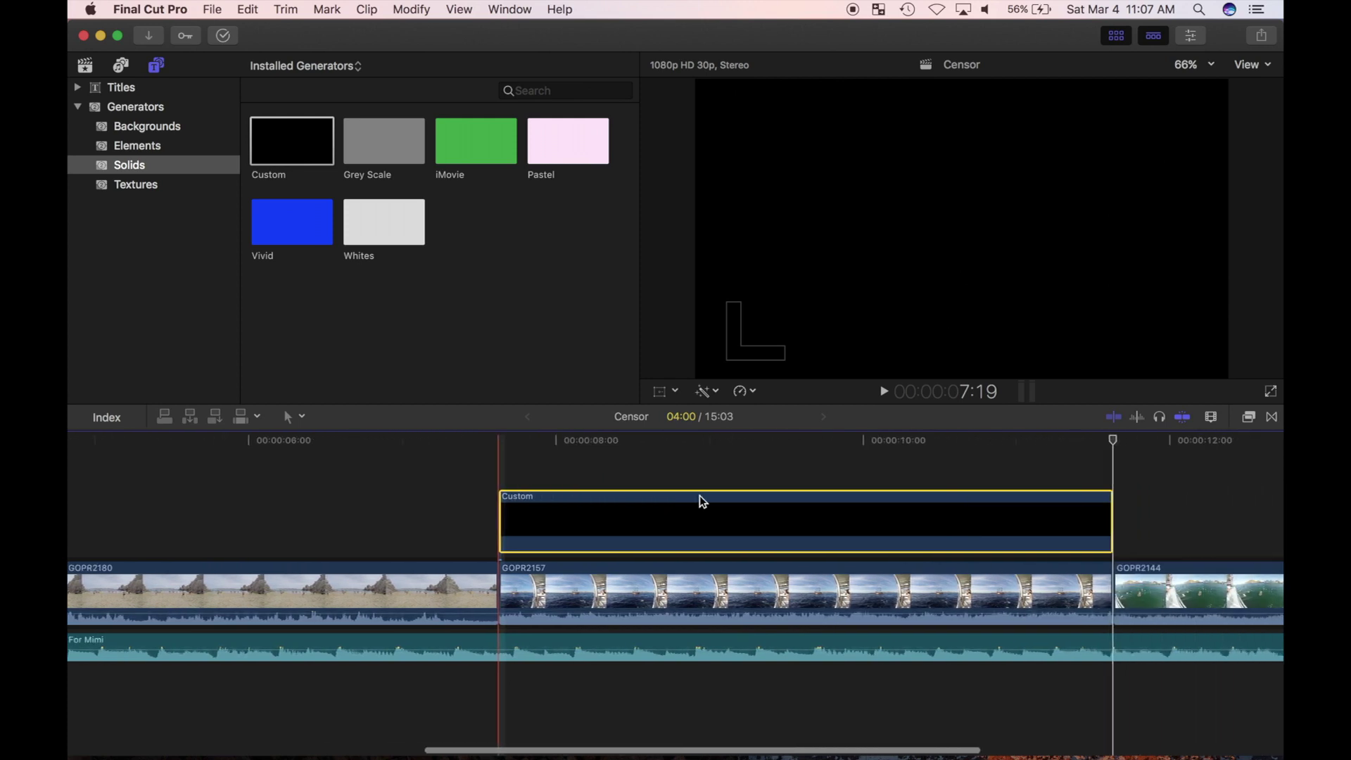
{"action": "left_click", "coordinate": [615, 468]}
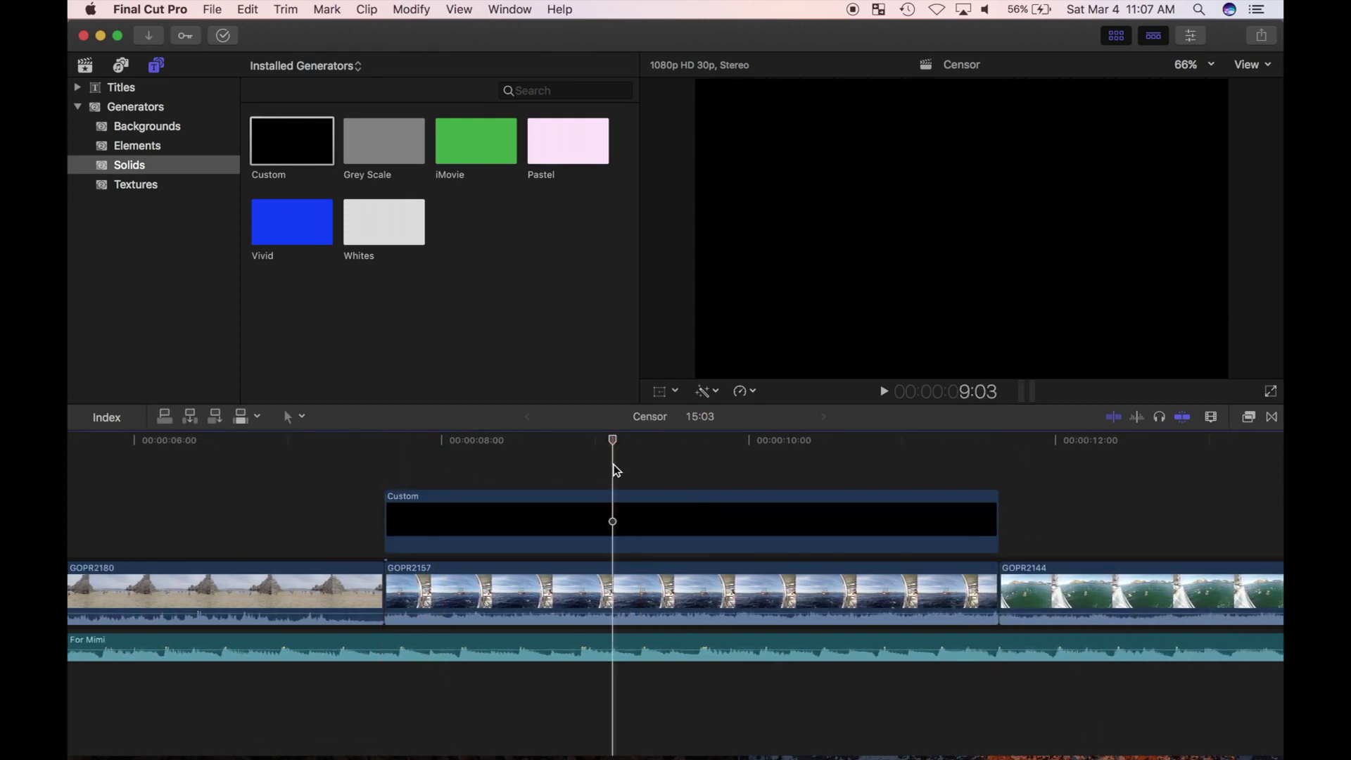
{"action": "left_click", "coordinate": [617, 504]}
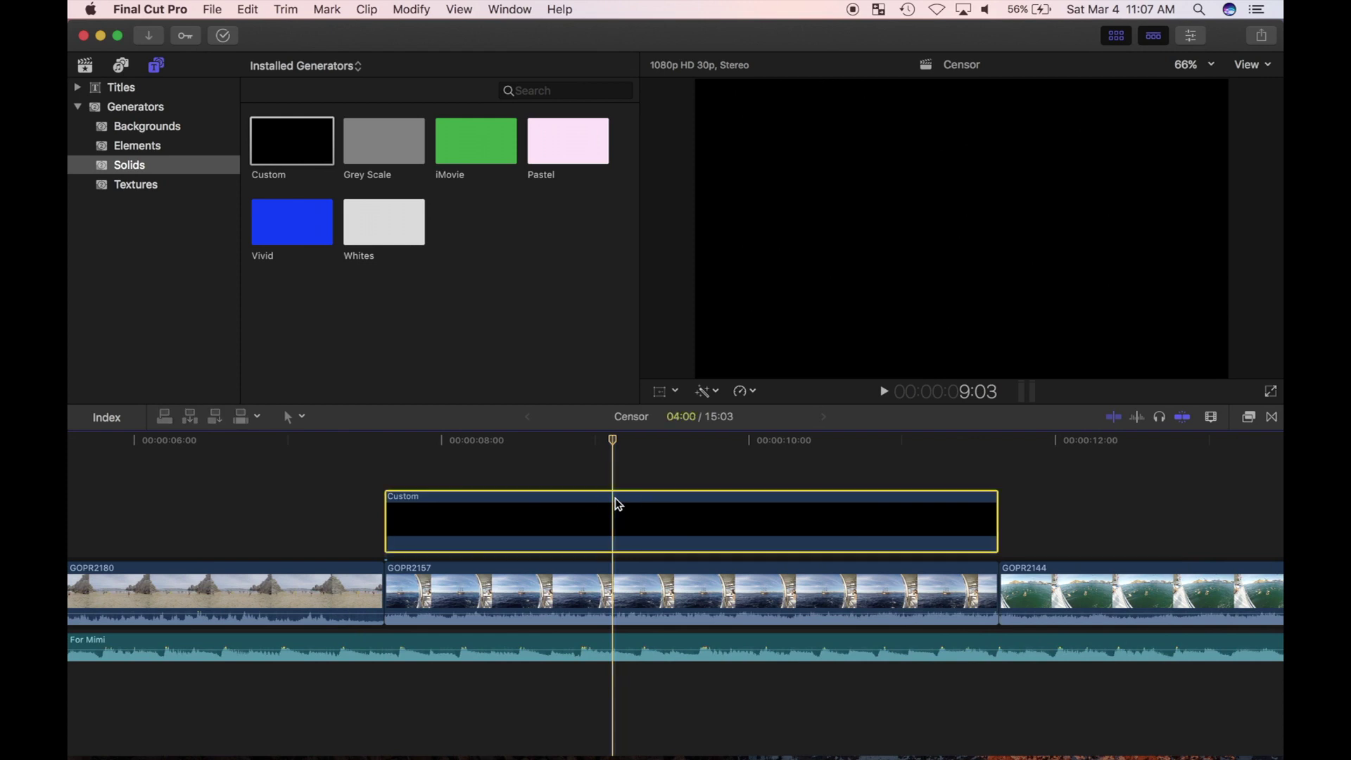
{"action": "left_click", "coordinate": [1201, 33]}
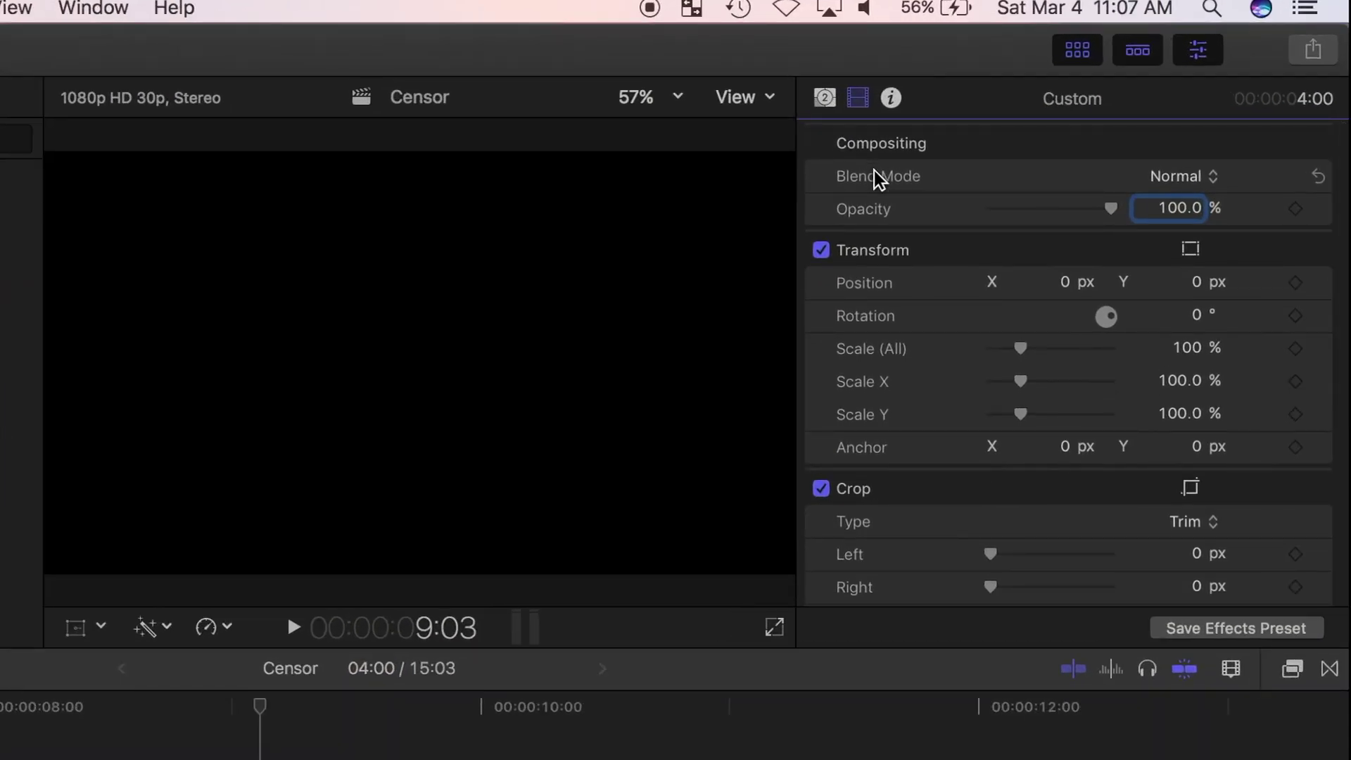
Set the Custom solid's Opacity to 90% in the Video Inspector
{"action": "left_click_drag", "start_coordinate": [1110, 208], "coordinate": [1083, 209]}
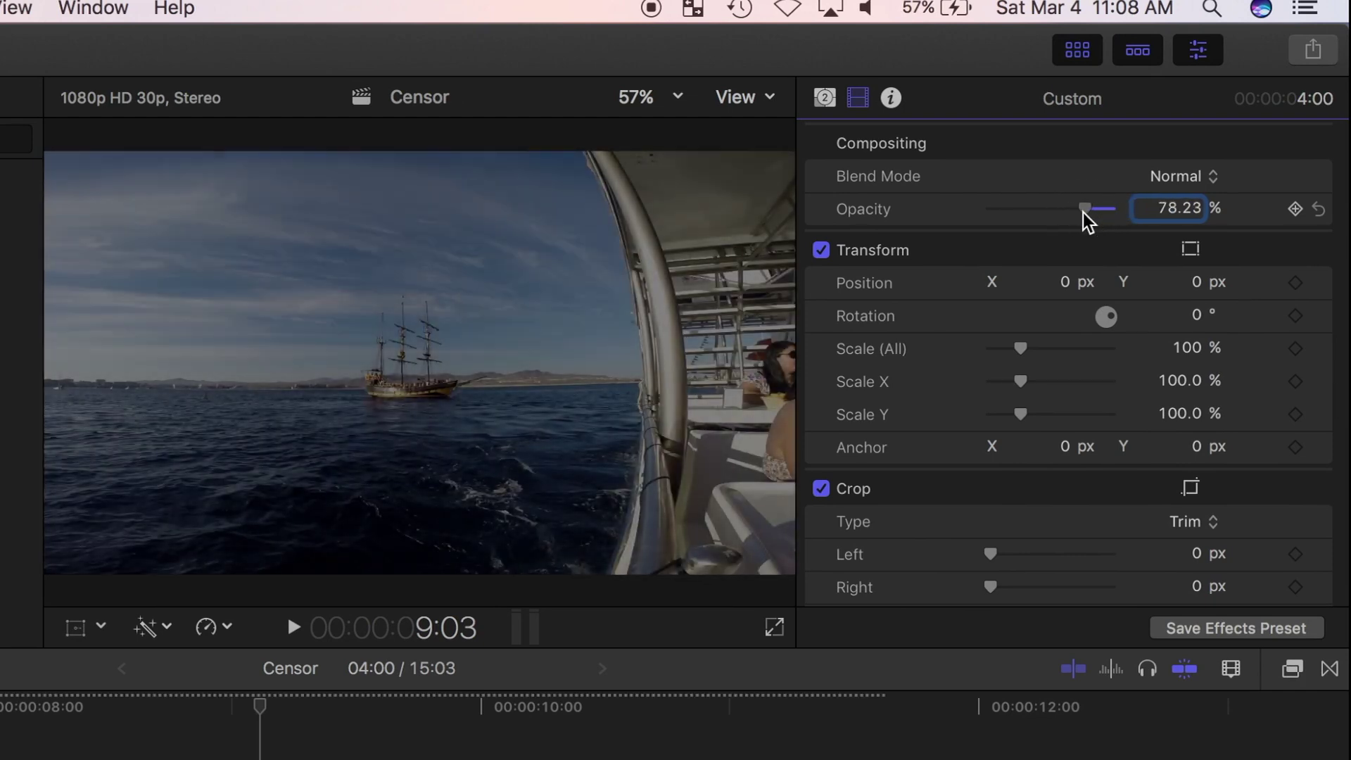
{"action": "left_click", "coordinate": [1171, 209]}
{"action": "type", "text": "90"}
{"action": "key", "text": "Return"}
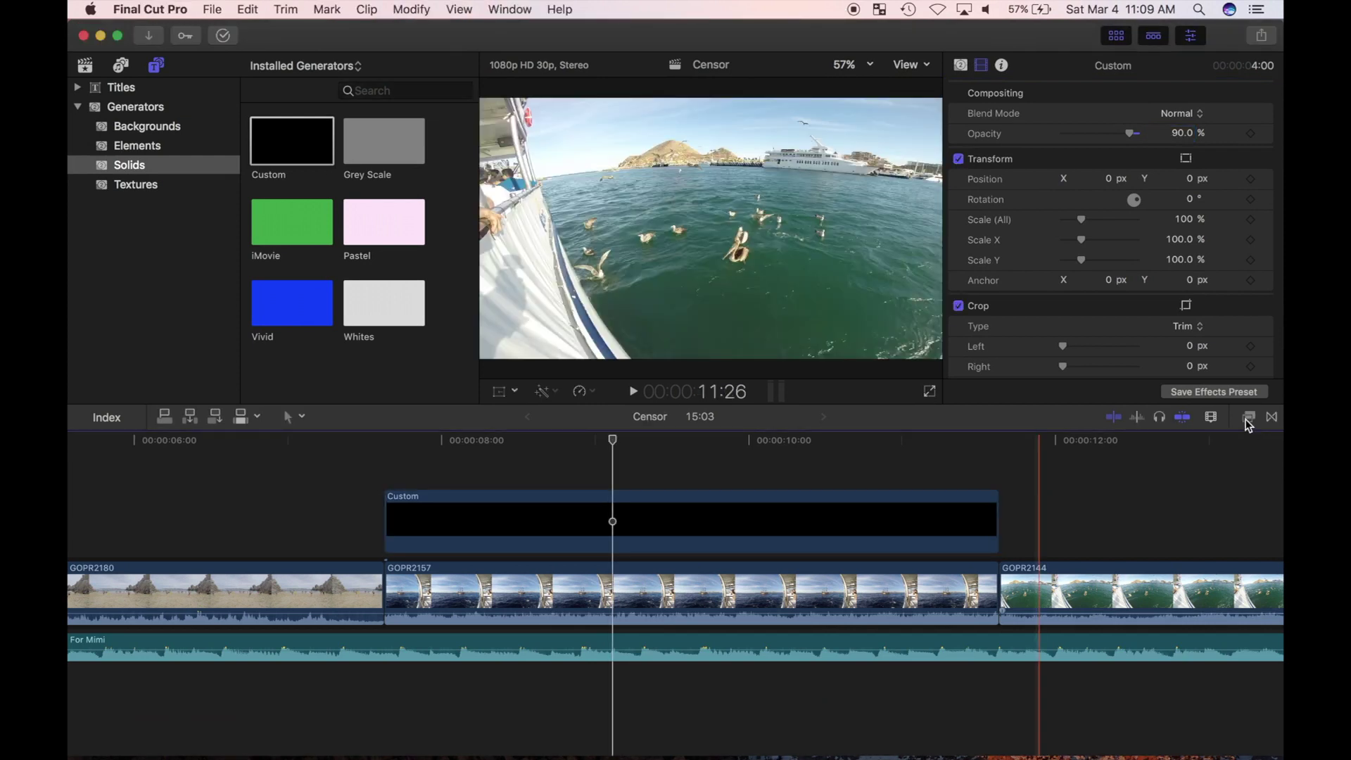
Apply the Shape Mask effect from the Masks category to the Custom solid
{"action": "left_click", "coordinate": [1249, 416]}
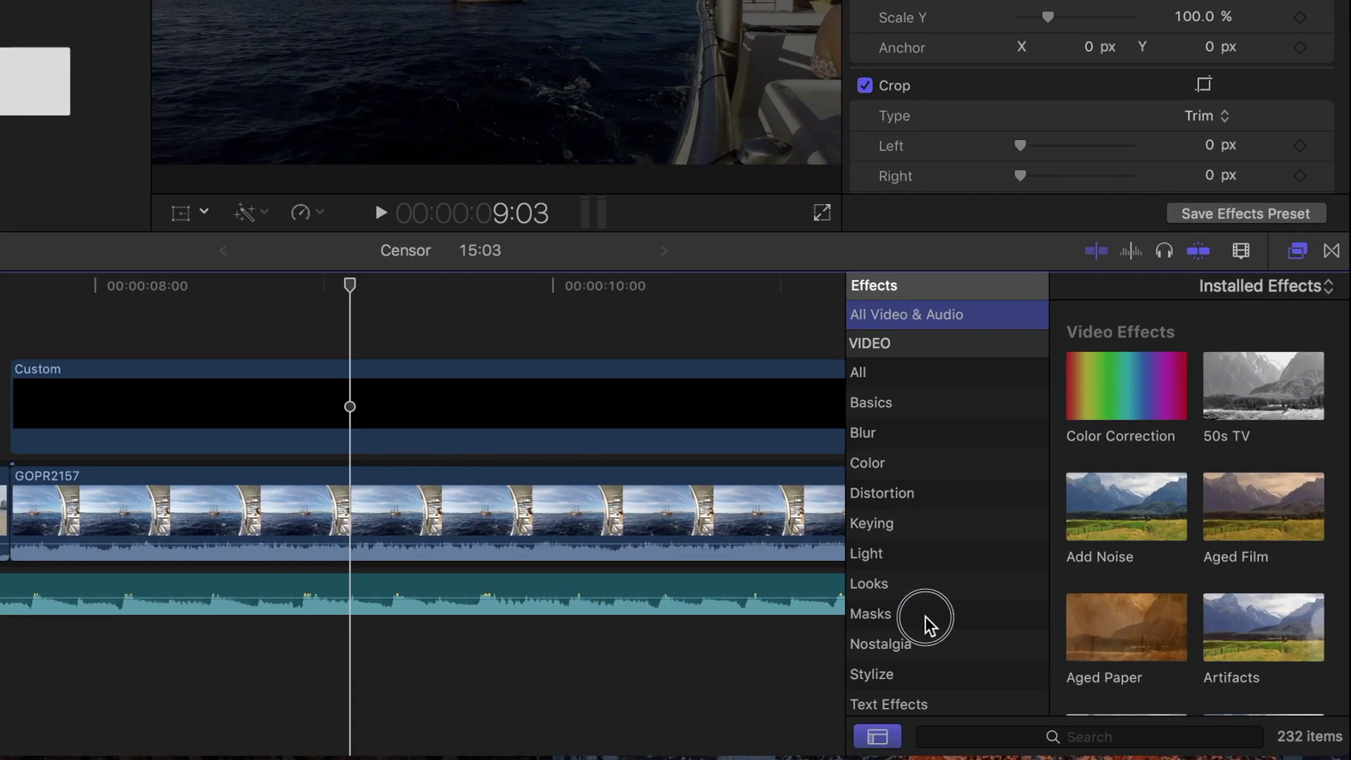
{"action": "left_click", "coordinate": [998, 662]}
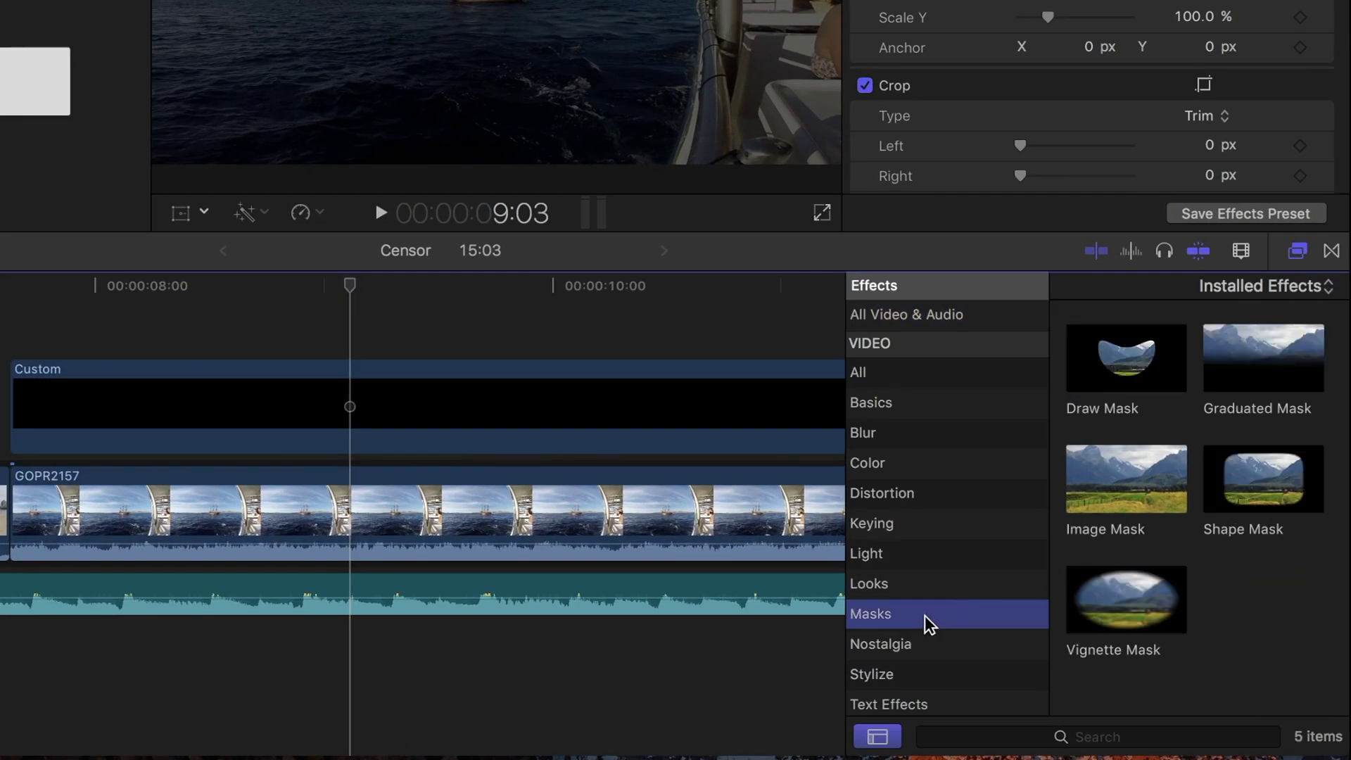
{"action": "left_click", "coordinate": [1273, 489]}
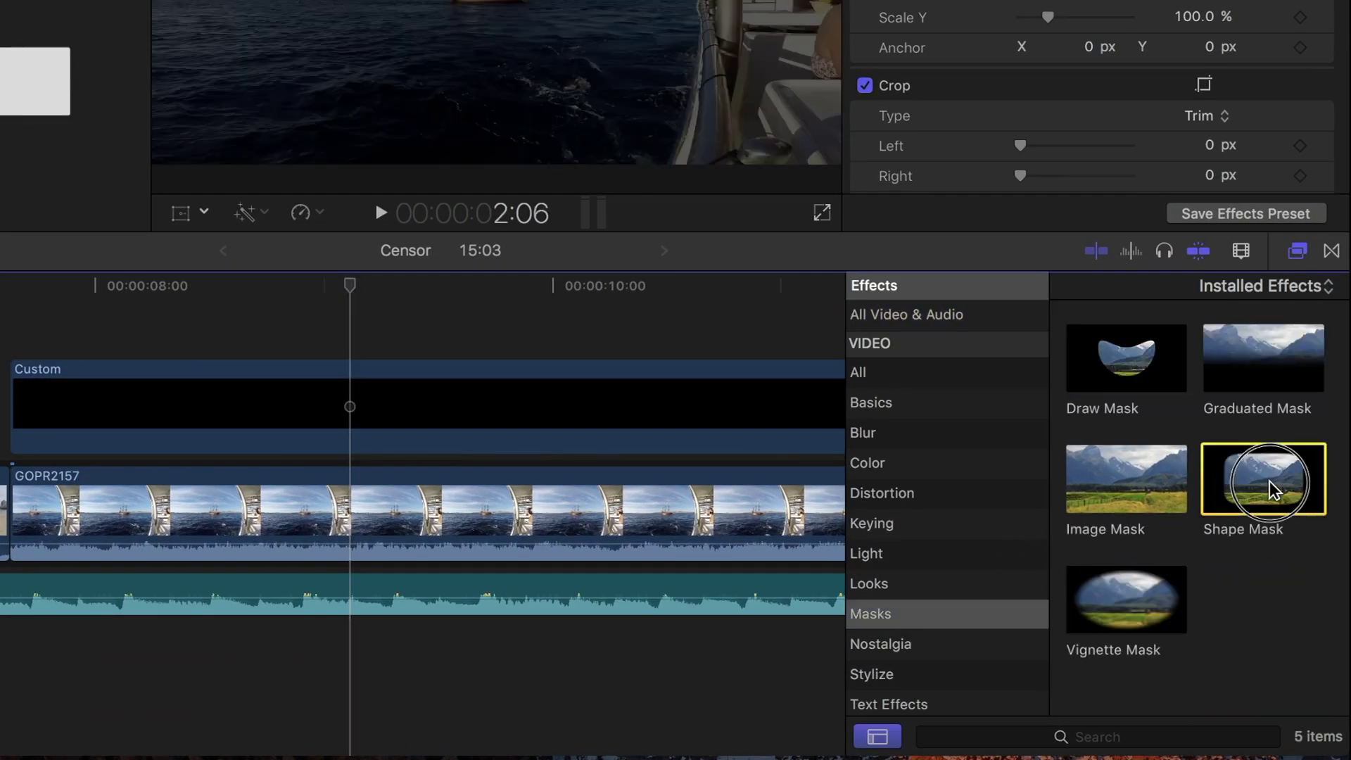
{"action": "left_click_drag", "start_coordinate": [1274, 489], "coordinate": [407, 414]}
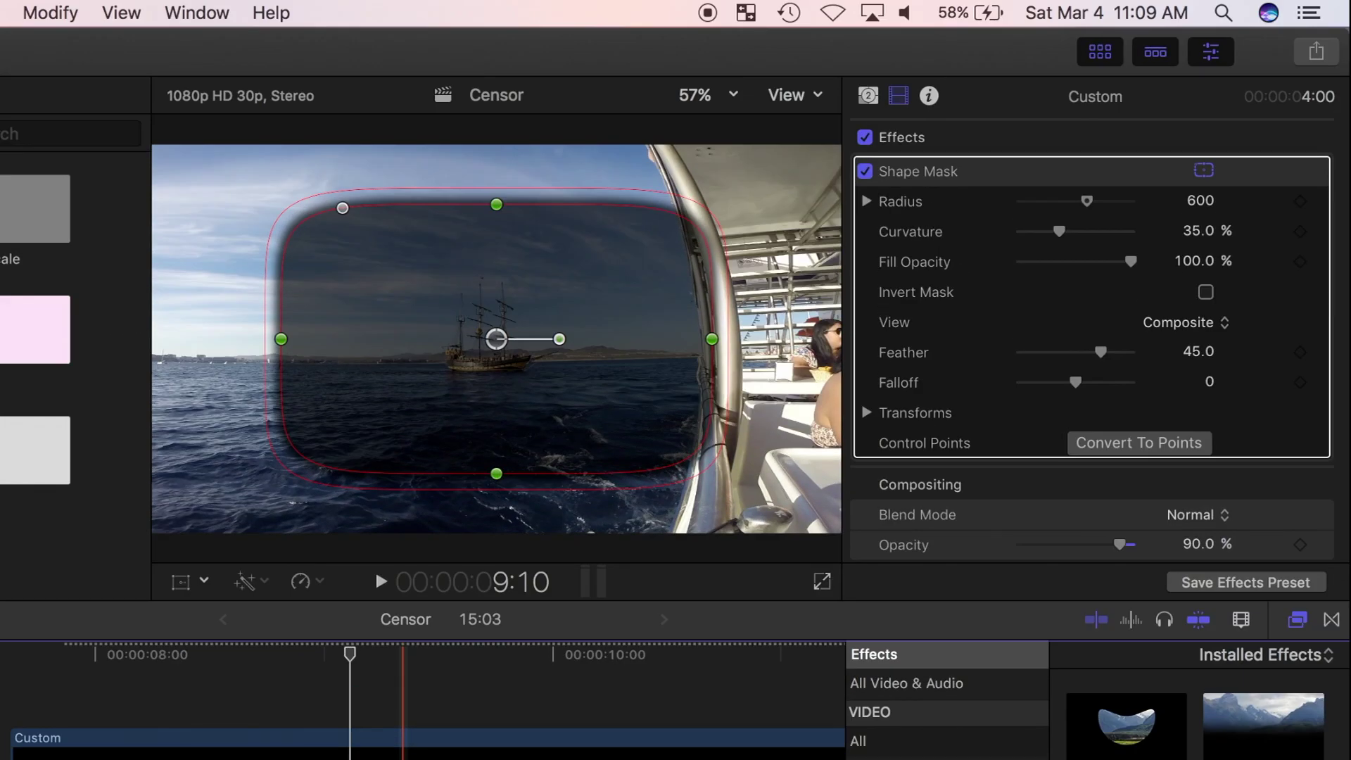
{"action": "left_click", "coordinate": [1298, 621]}
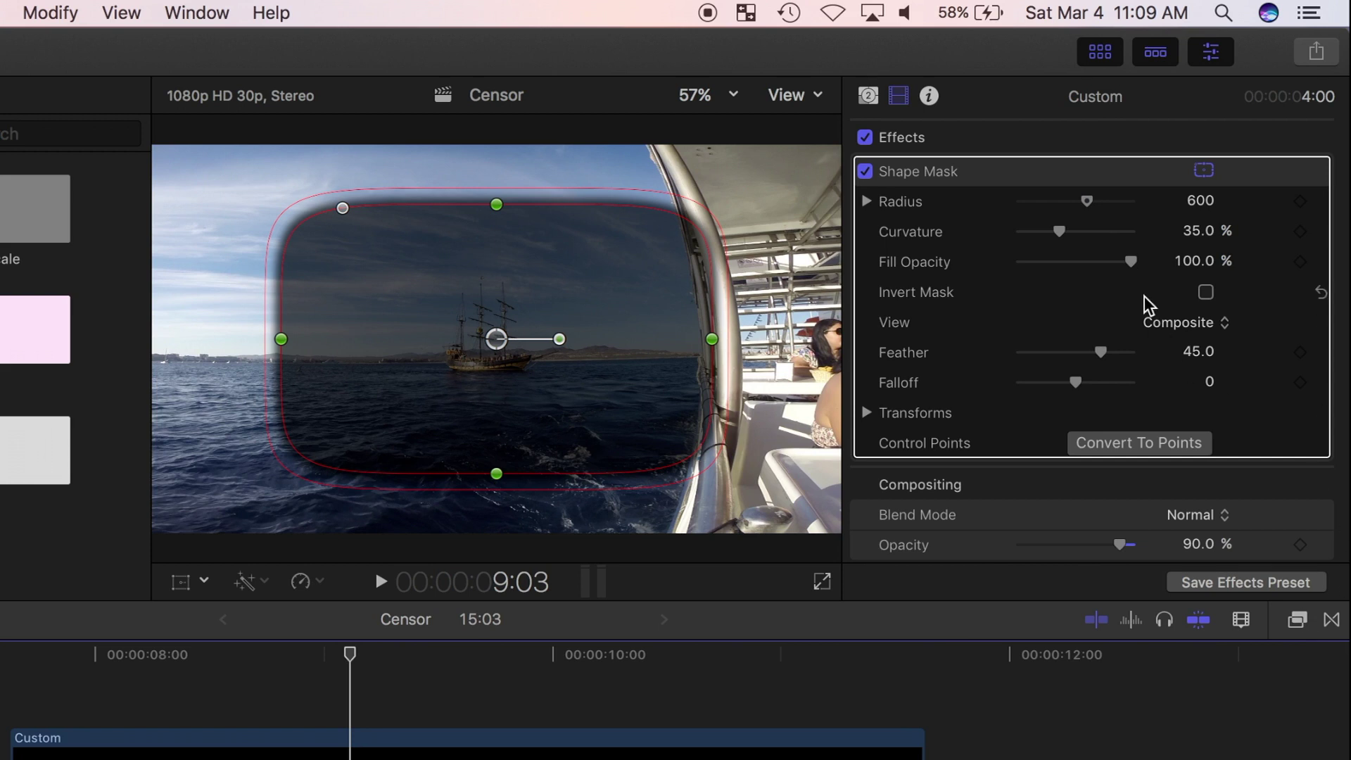
Invert the mask and shape a soft ship spotlight: Radius 219.11, Curvature 78.44%, Feather 100, Falloff 38
{"action": "left_click", "coordinate": [1207, 296]}
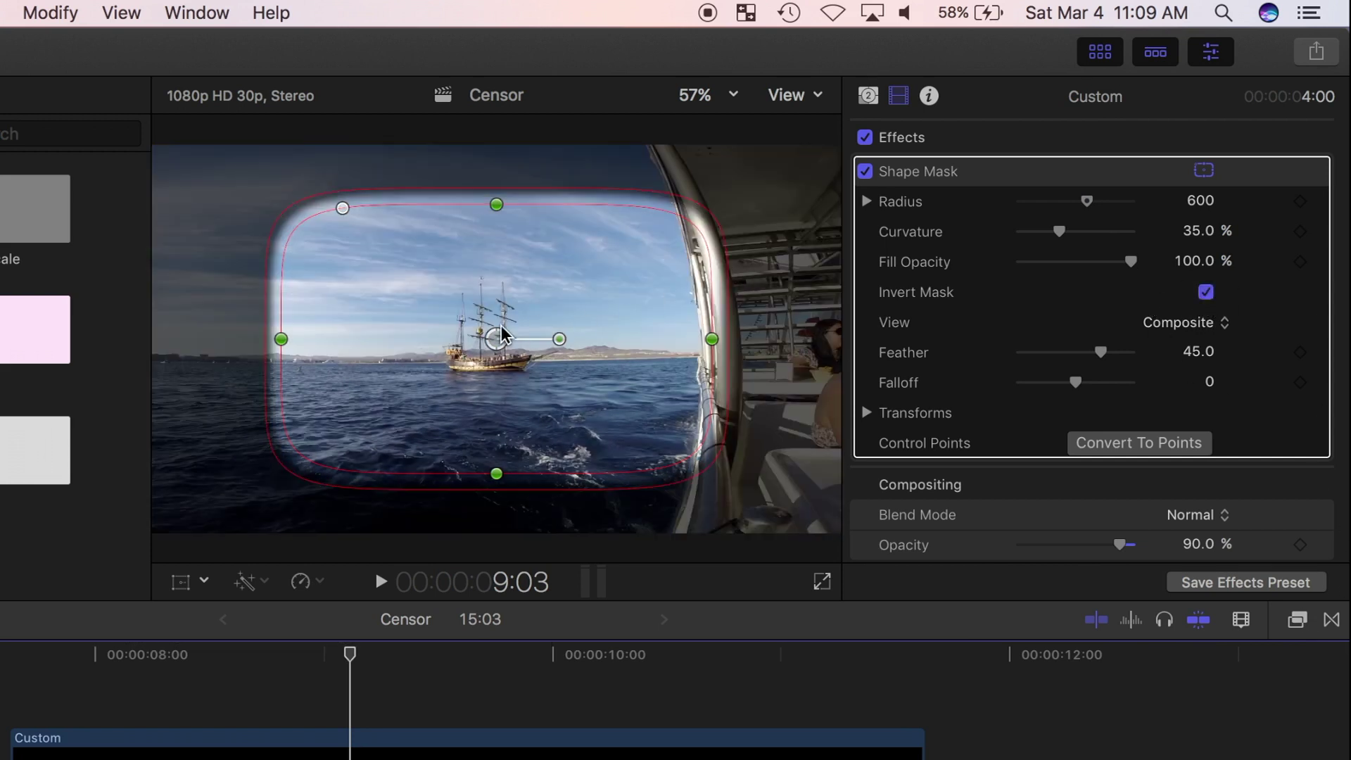
{"action": "left_click_drag", "start_coordinate": [496, 341], "coordinate": [484, 351]}
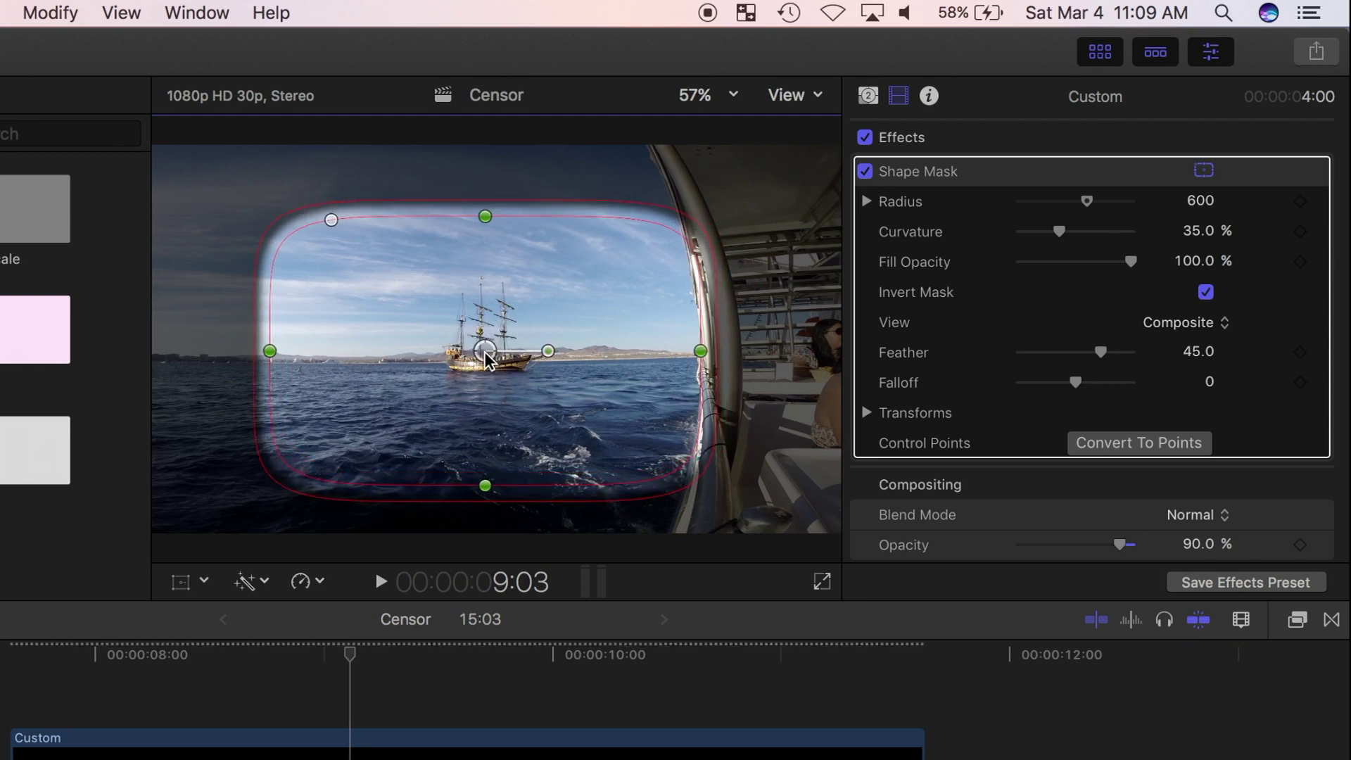
{"action": "left_click_drag", "start_coordinate": [331, 221], "coordinate": [385, 257]}
{"action": "left_click_drag", "start_coordinate": [272, 352], "coordinate": [422, 351]}
{"action": "left_click_drag", "start_coordinate": [485, 486], "coordinate": [483, 416]}
{"action": "left_click_drag", "start_coordinate": [422, 352], "coordinate": [407, 351]}
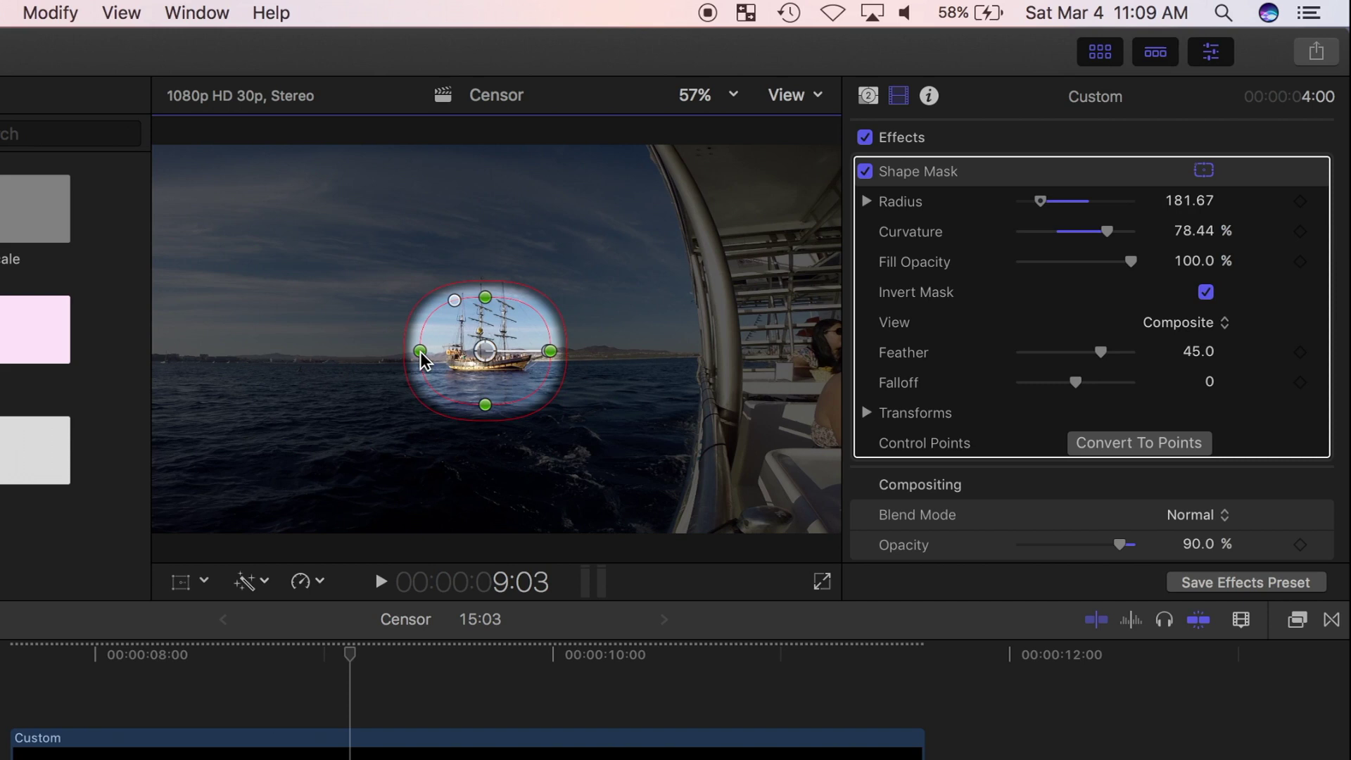
{"action": "mouse_move", "coordinate": [485, 313]}
{"action": "left_mouse_down"}
{"action": "mouse_move", "coordinate": [484, 271]}
{"action": "mouse_move", "coordinate": [492, 331]}
{"action": "left_mouse_up"}
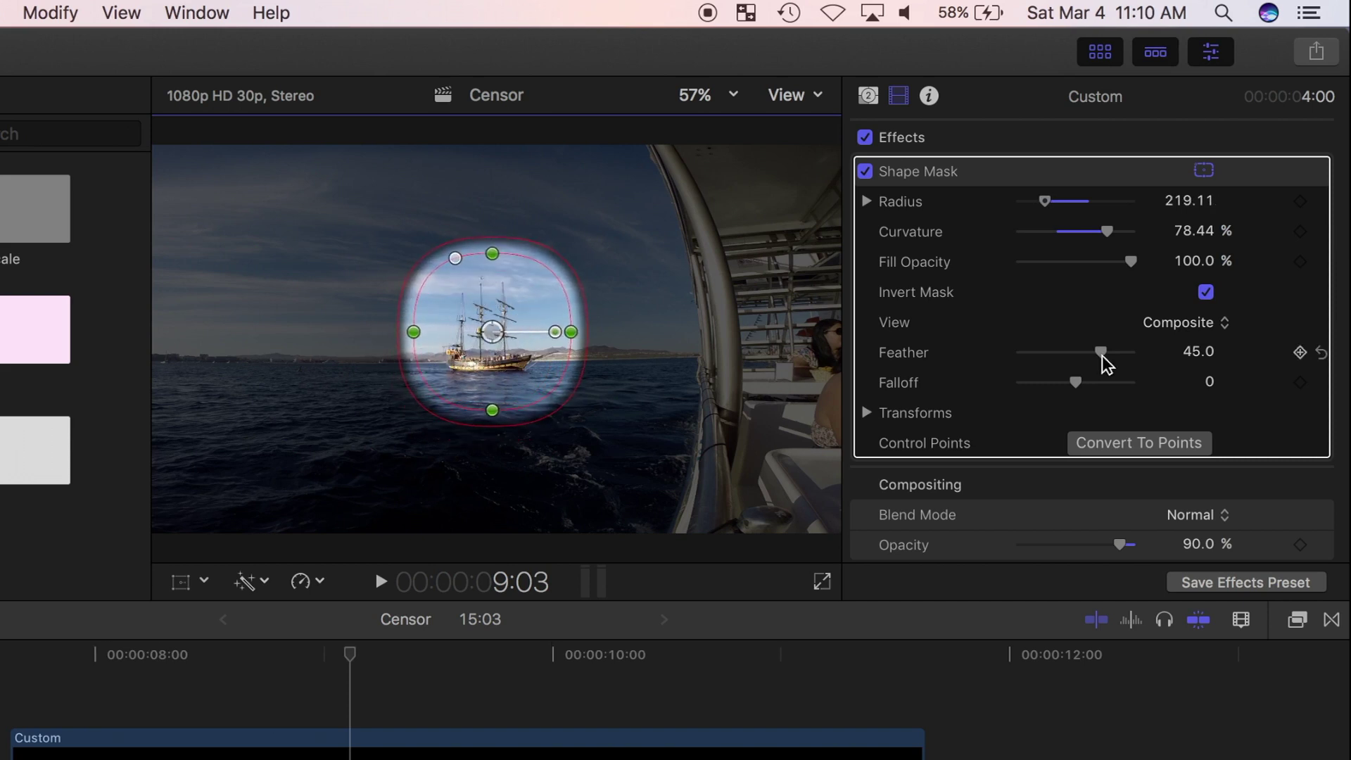
{"action": "left_click_drag", "start_coordinate": [1101, 352], "coordinate": [1159, 361]}
{"action": "left_click_drag", "start_coordinate": [1075, 382], "coordinate": [1100, 394]}
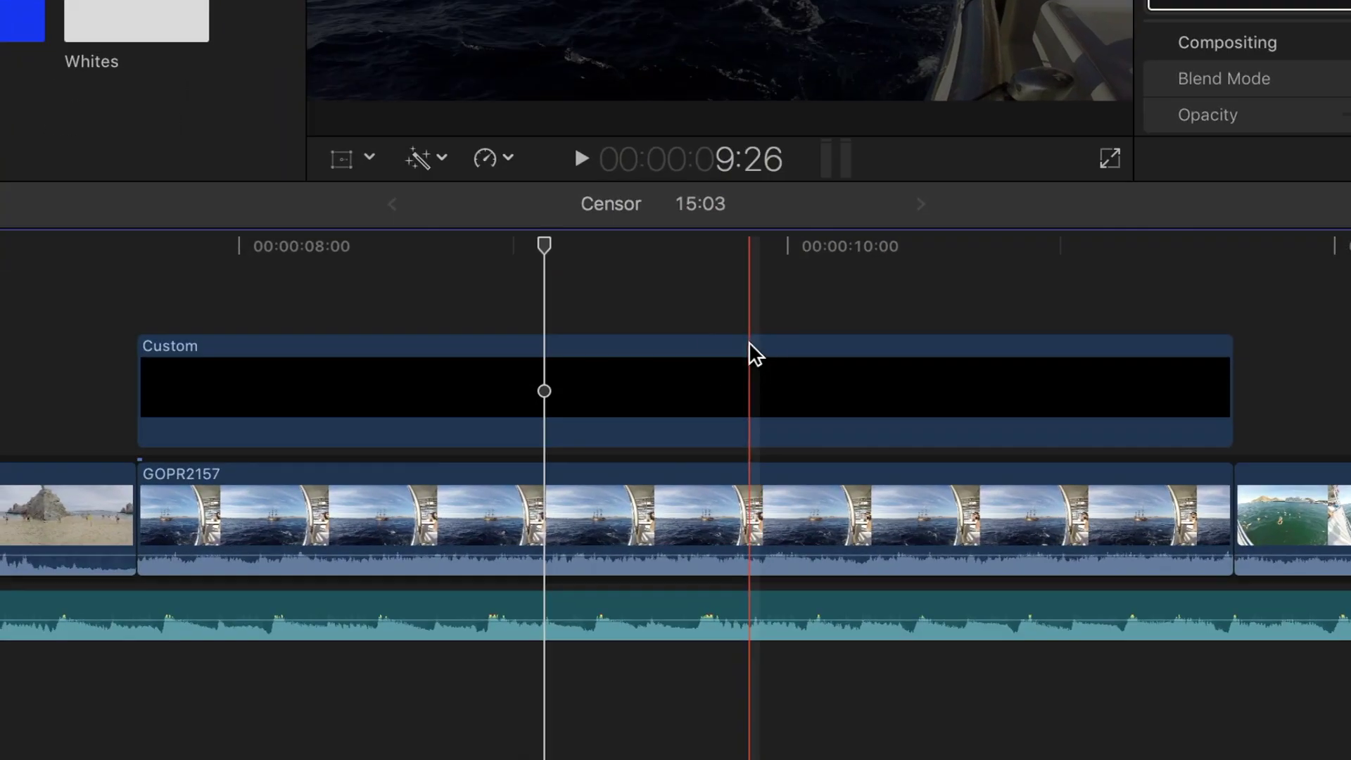
Drag opacity fade handles inward at both ends of the Custom solid and preview the fades
{"action": "left_click", "coordinate": [521, 733]}
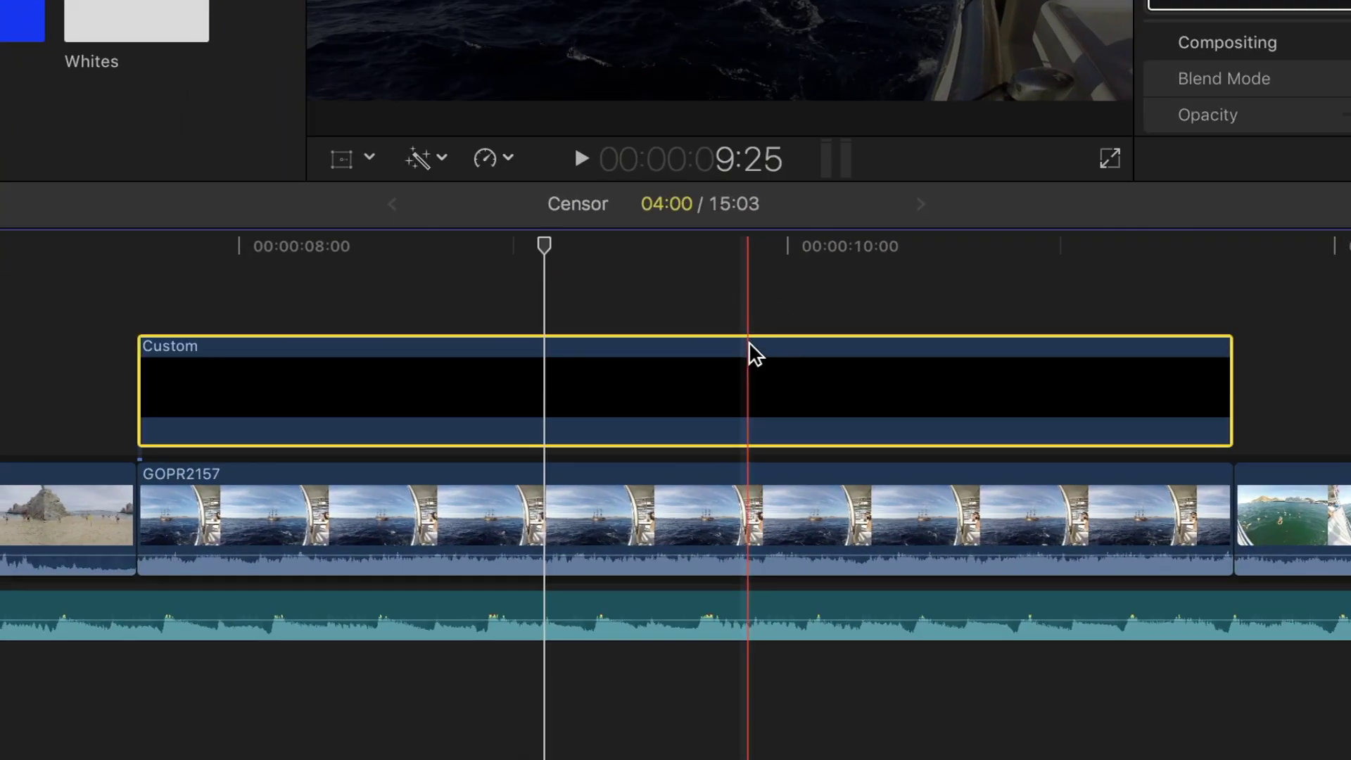
{"action": "key", "text": "ctrl+v"}
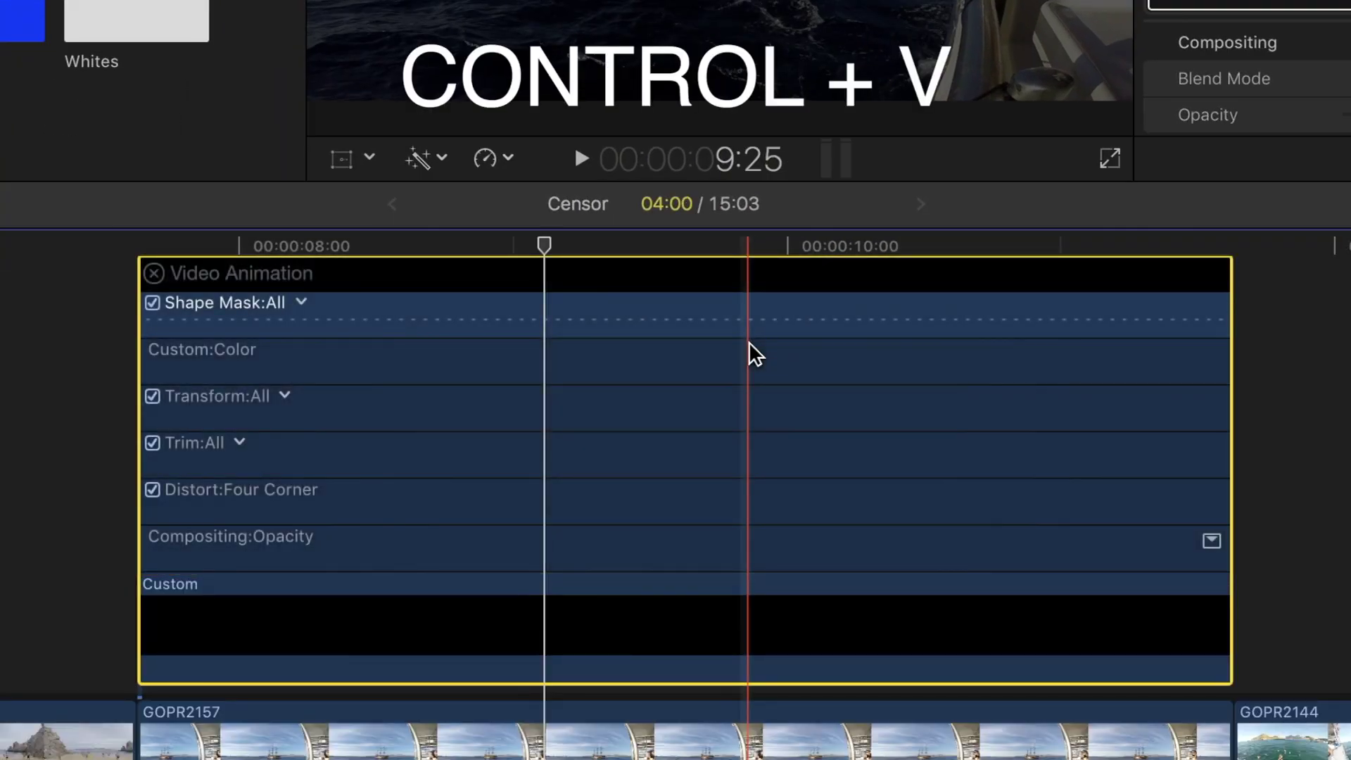
{"action": "double_click", "coordinate": [643, 546]}
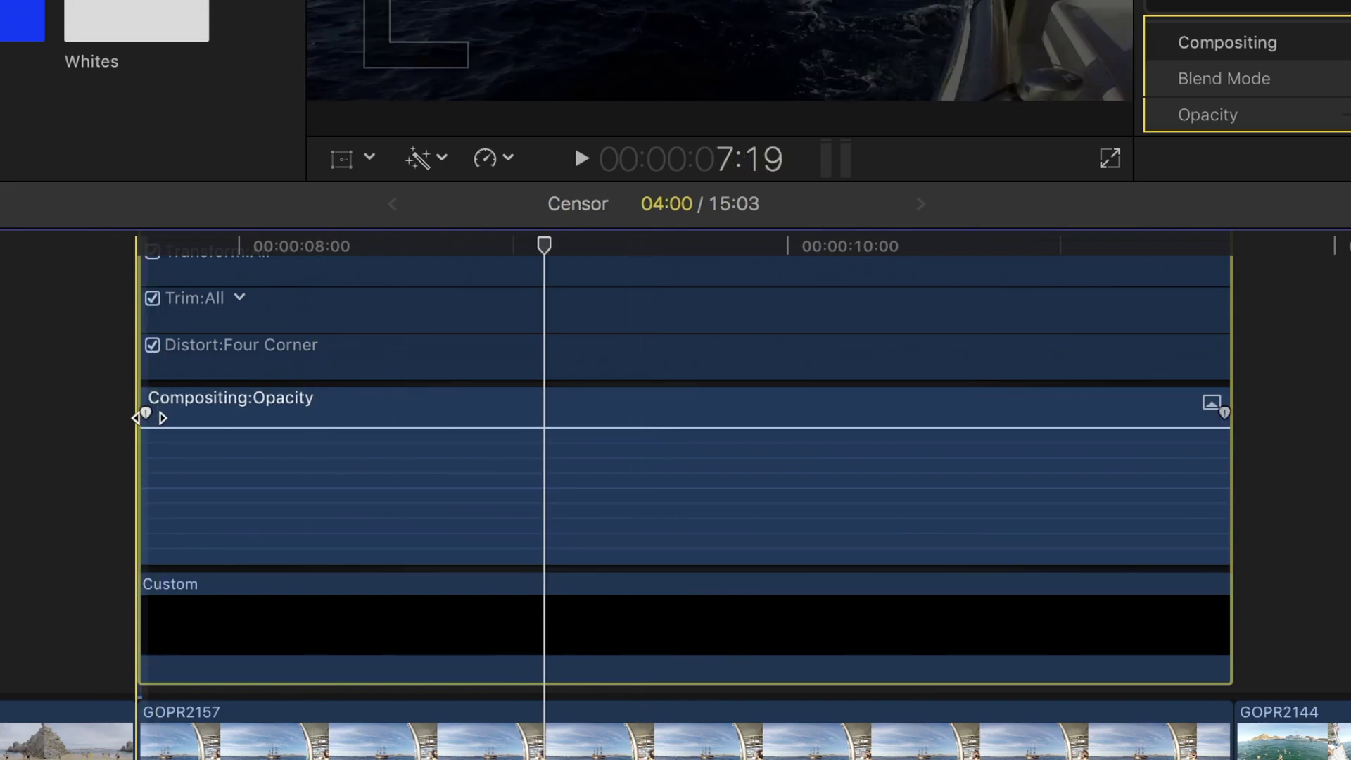
{"action": "left_click", "coordinate": [145, 415]}
{"action": "left_click_drag", "start_coordinate": [145, 415], "coordinate": [281, 414]}
{"action": "left_click_drag", "start_coordinate": [1224, 413], "coordinate": [1098, 414]}
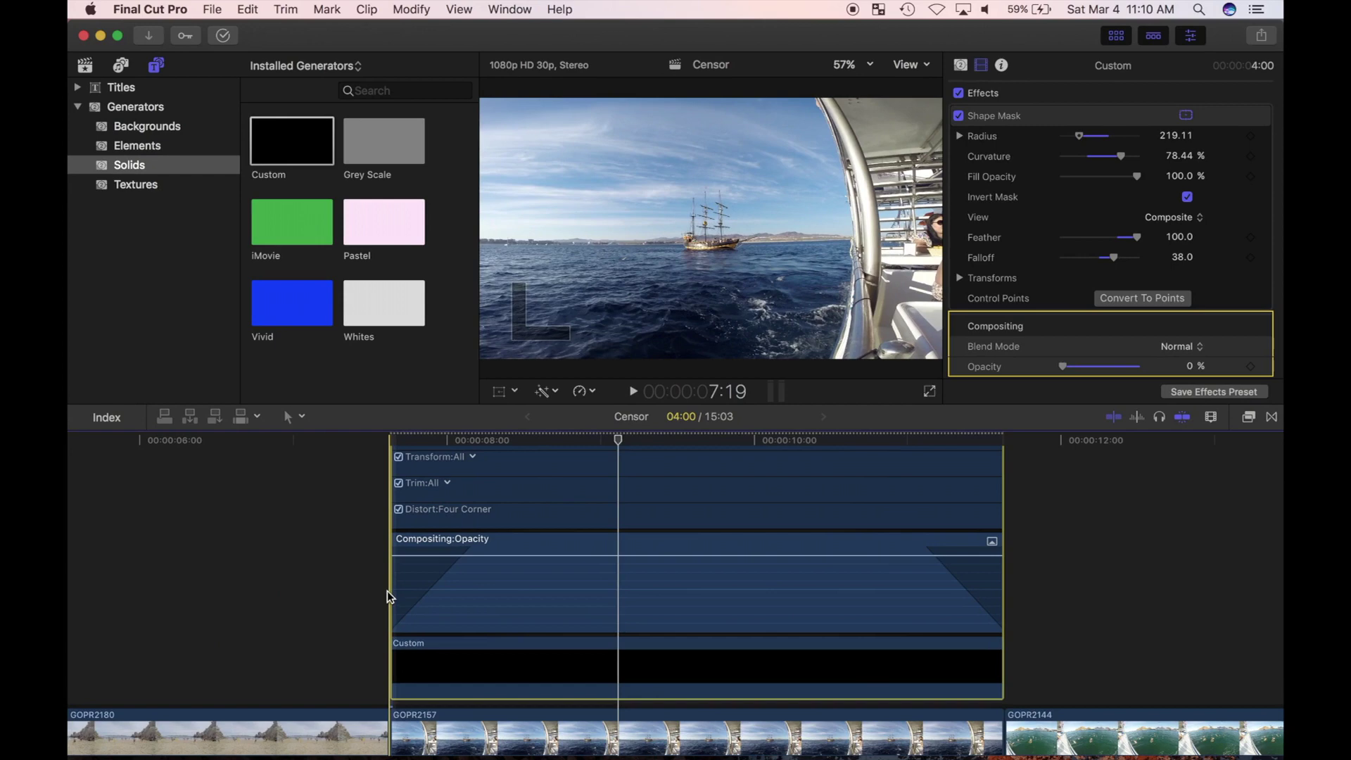
{"action": "key", "text": "space"}
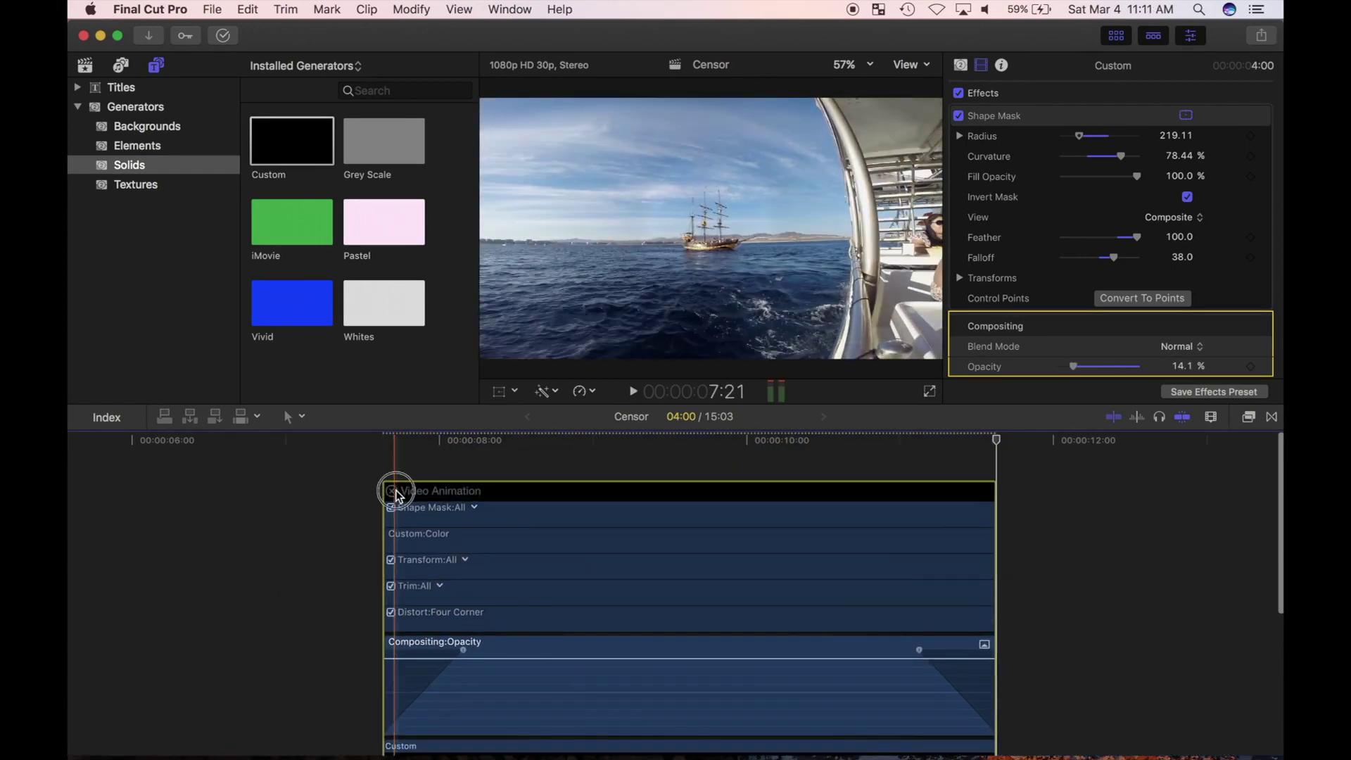
Preview bird clip GOPR2144 and park the playhead at 11:22
{"action": "left_click", "coordinate": [392, 490]}
{"action": "scroll", "coordinate": [728, 583], "scroll_direction": "right", "scroll_amount": 5}
{"action": "left_click", "coordinate": [725, 628]}
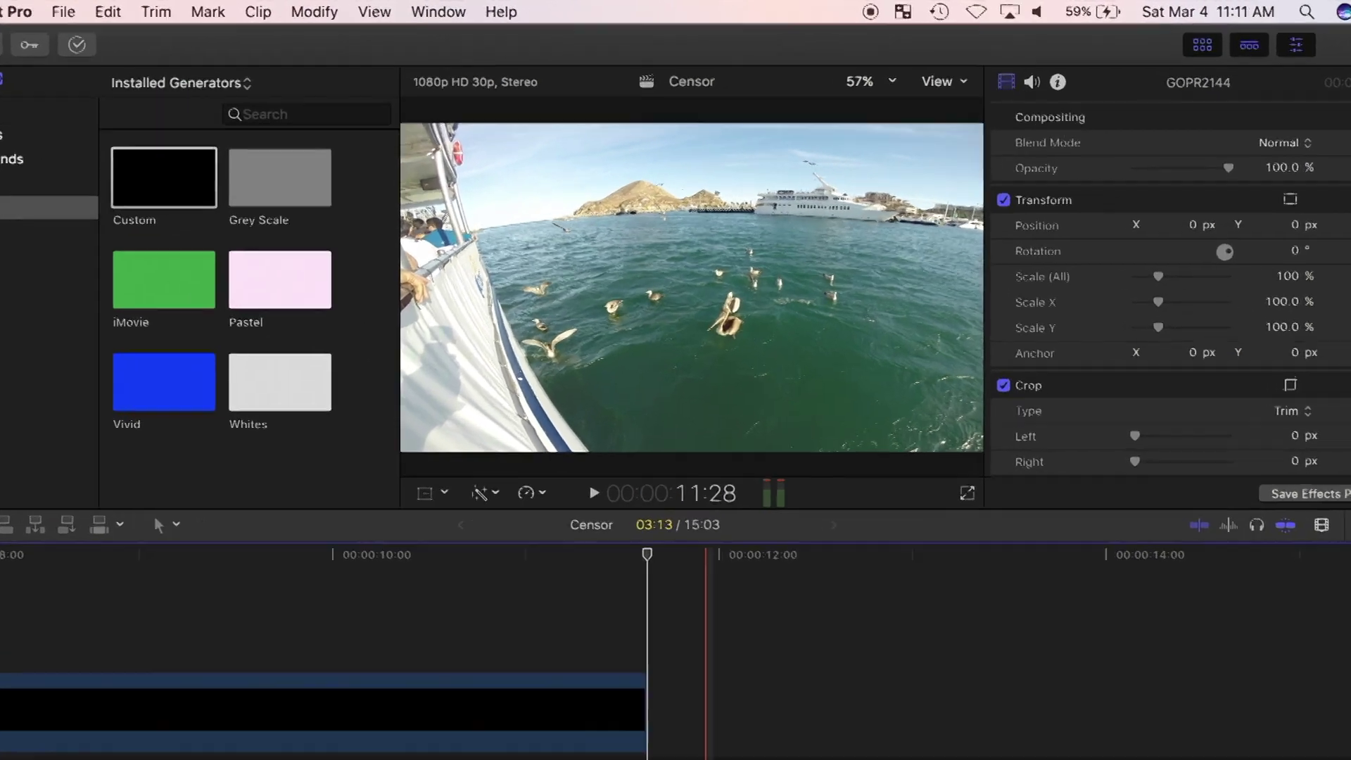
{"action": "key", "text": "space"}
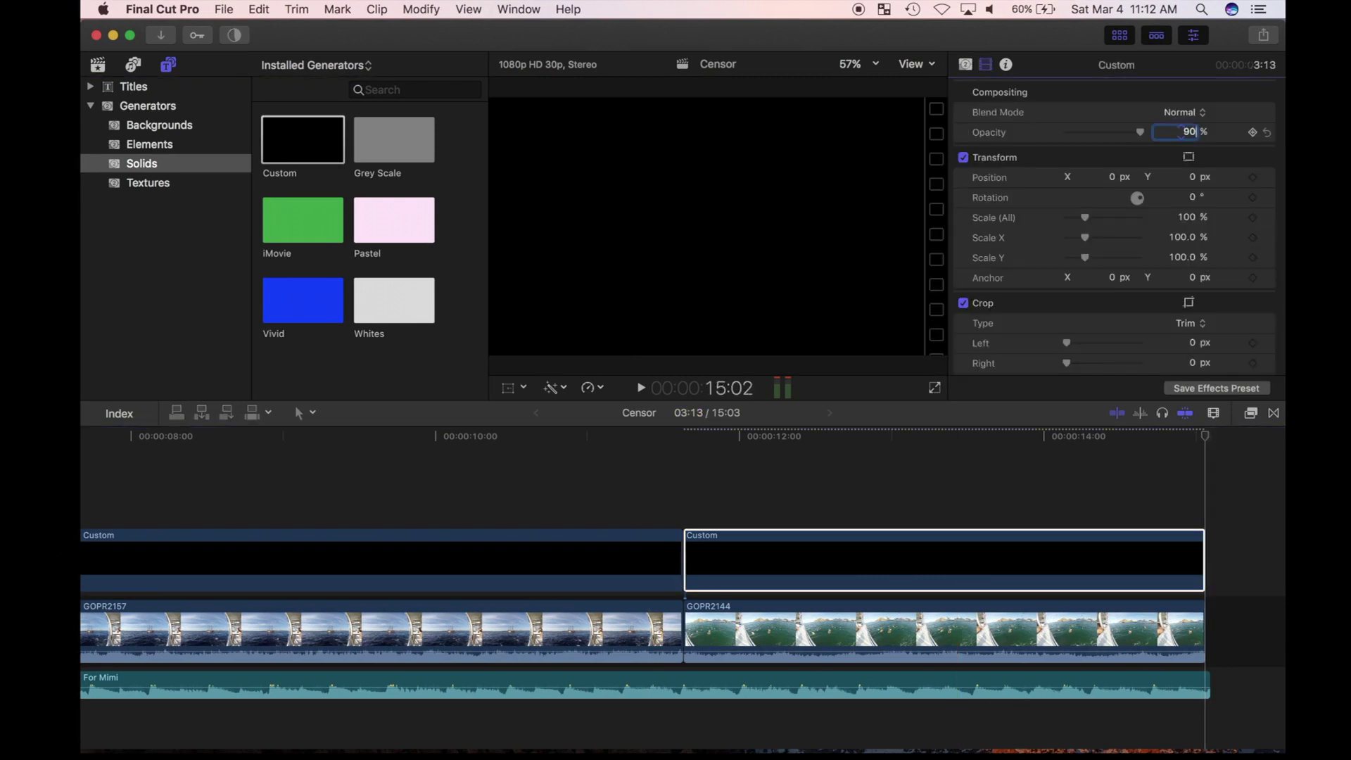
{"action": "left_click", "coordinate": [699, 504]}
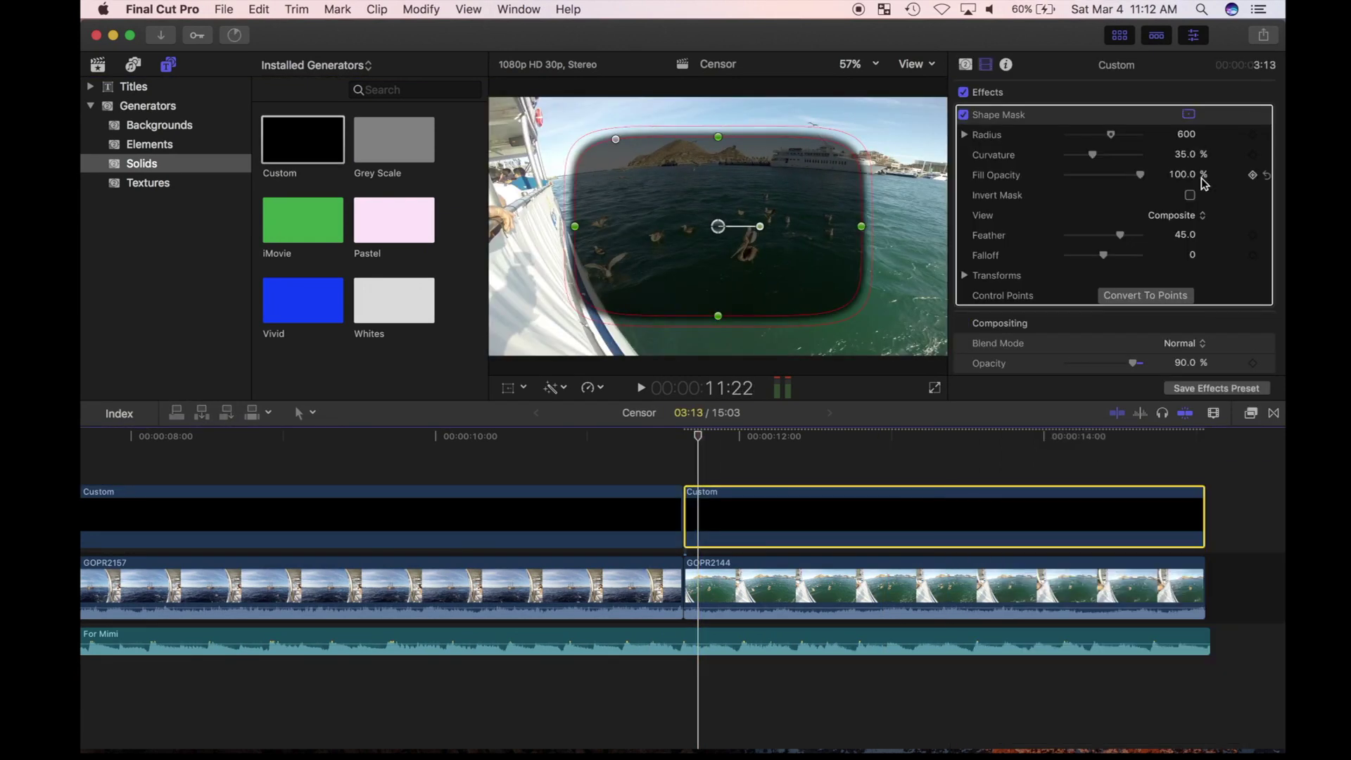
Shrink the mask to a small circle around a bird (Radius 166.88, Curvature 100%)
{"action": "left_click", "coordinate": [1111, 135]}
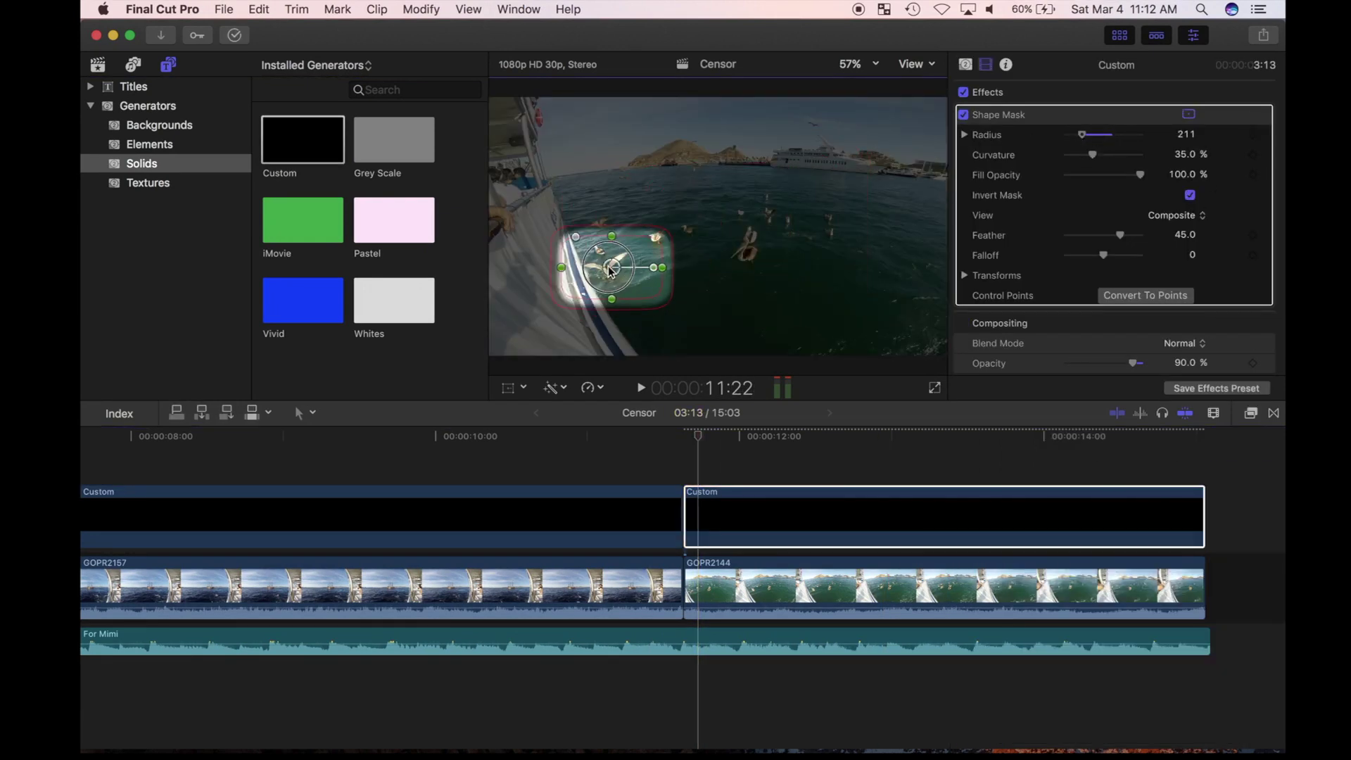
{"action": "left_click_drag", "start_coordinate": [658, 269], "coordinate": [650, 269]}
{"action": "key", "text": "ctrl+v"}
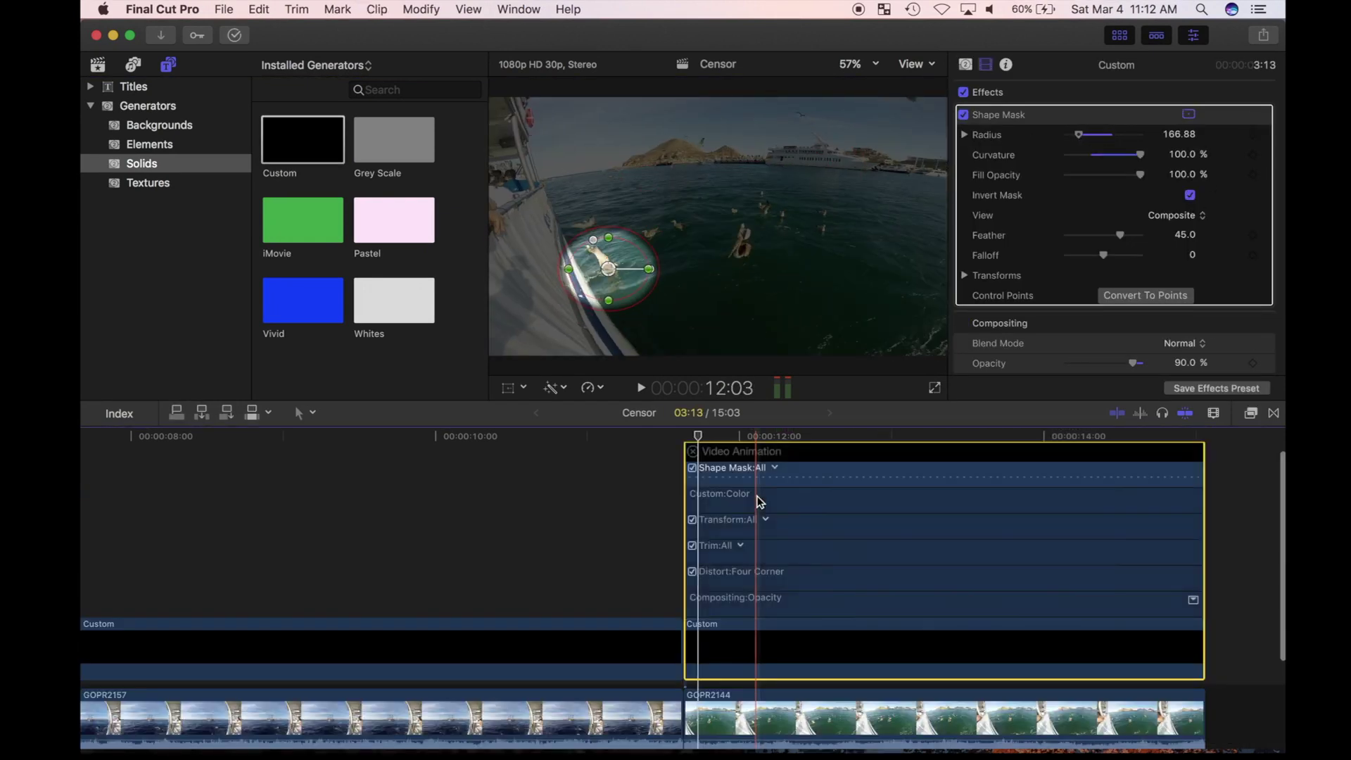
{"action": "scroll", "coordinate": [758, 500], "scroll_direction": "right", "scroll_amount": 5}
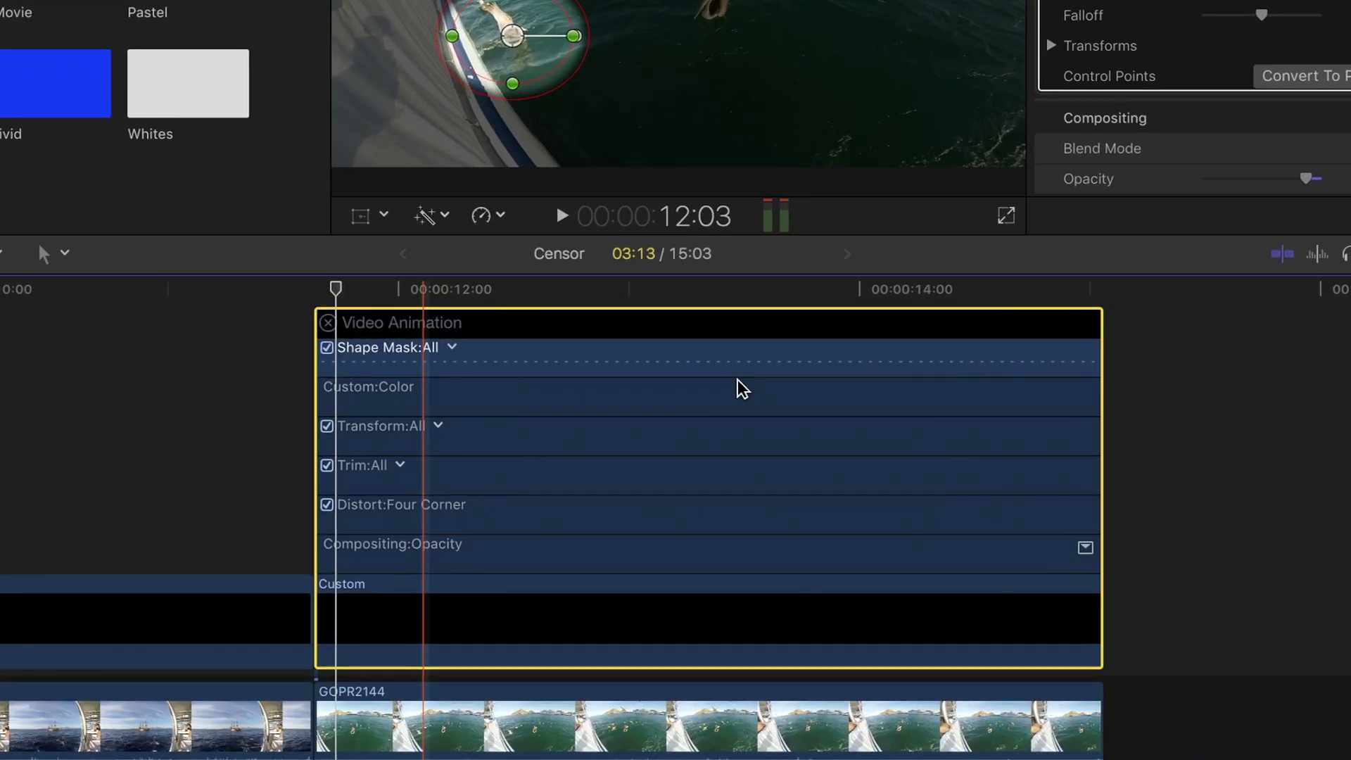
Show only the Shape Mask Position row and add its first keyframe at 11:22
{"action": "left_click", "coordinate": [452, 347]}
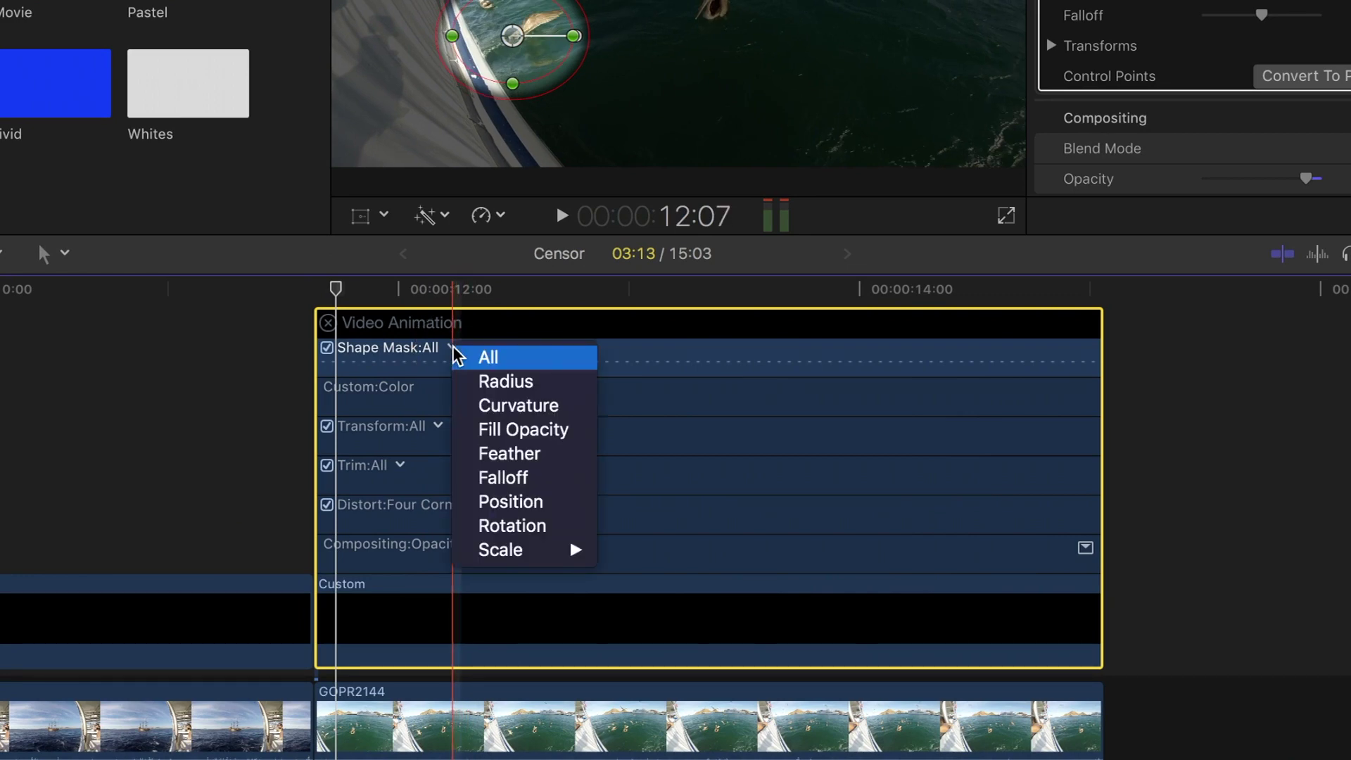
{"action": "left_click", "coordinate": [524, 501]}
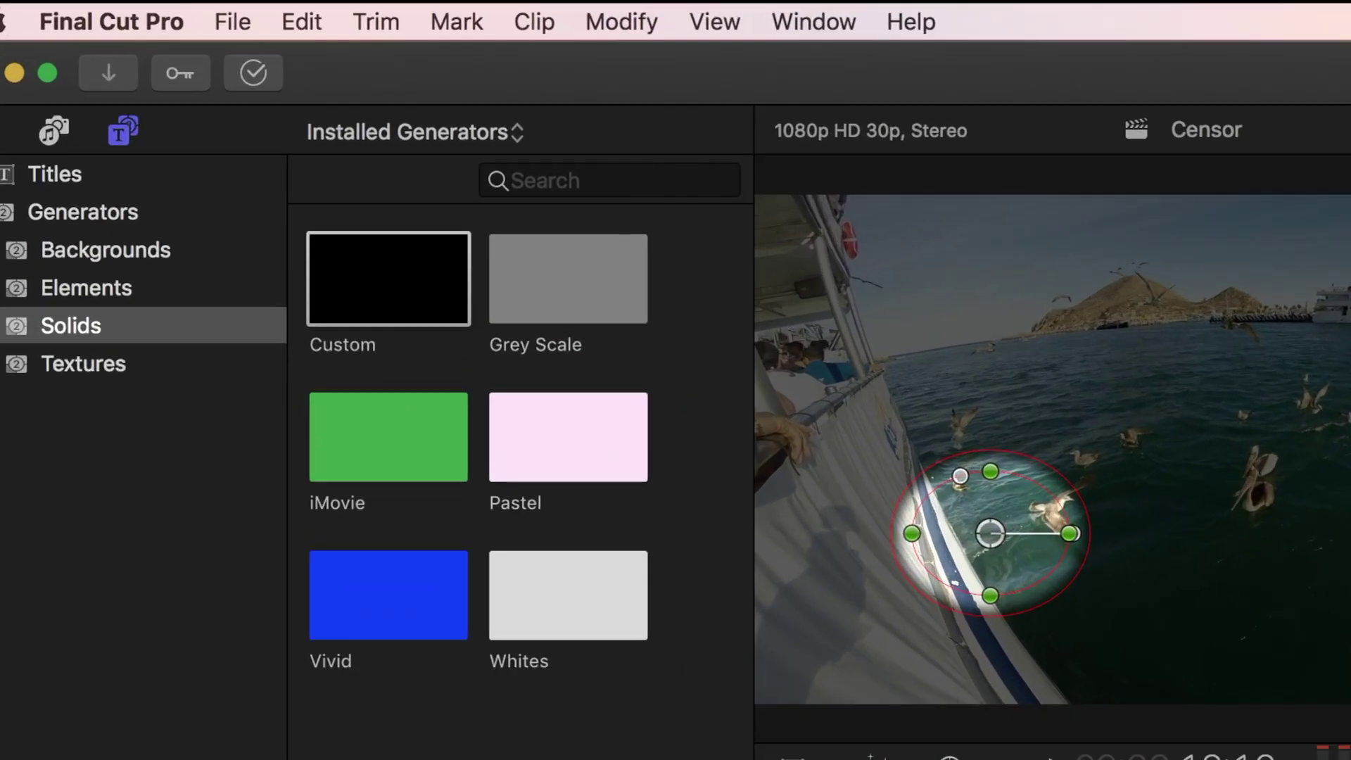
{"action": "left_click", "coordinate": [626, 21]}
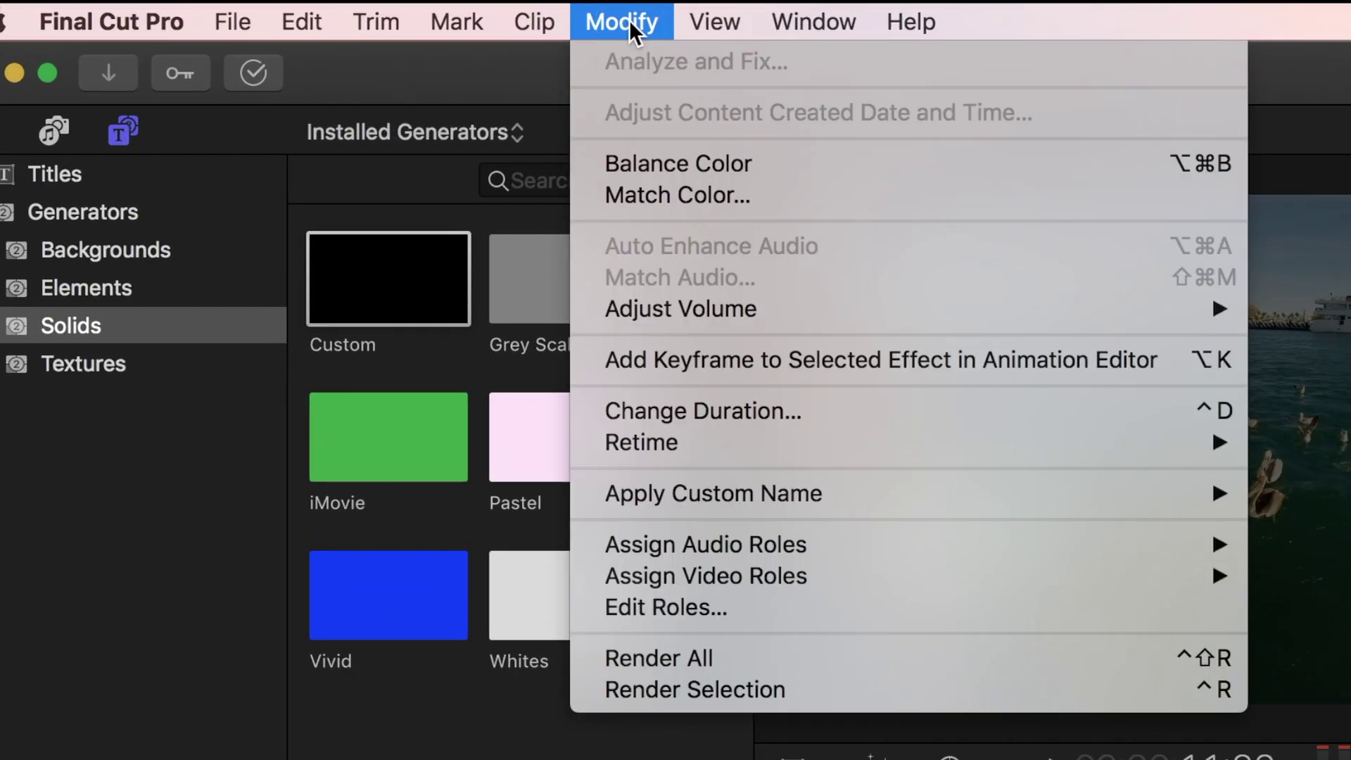
{"action": "left_click", "coordinate": [732, 366]}
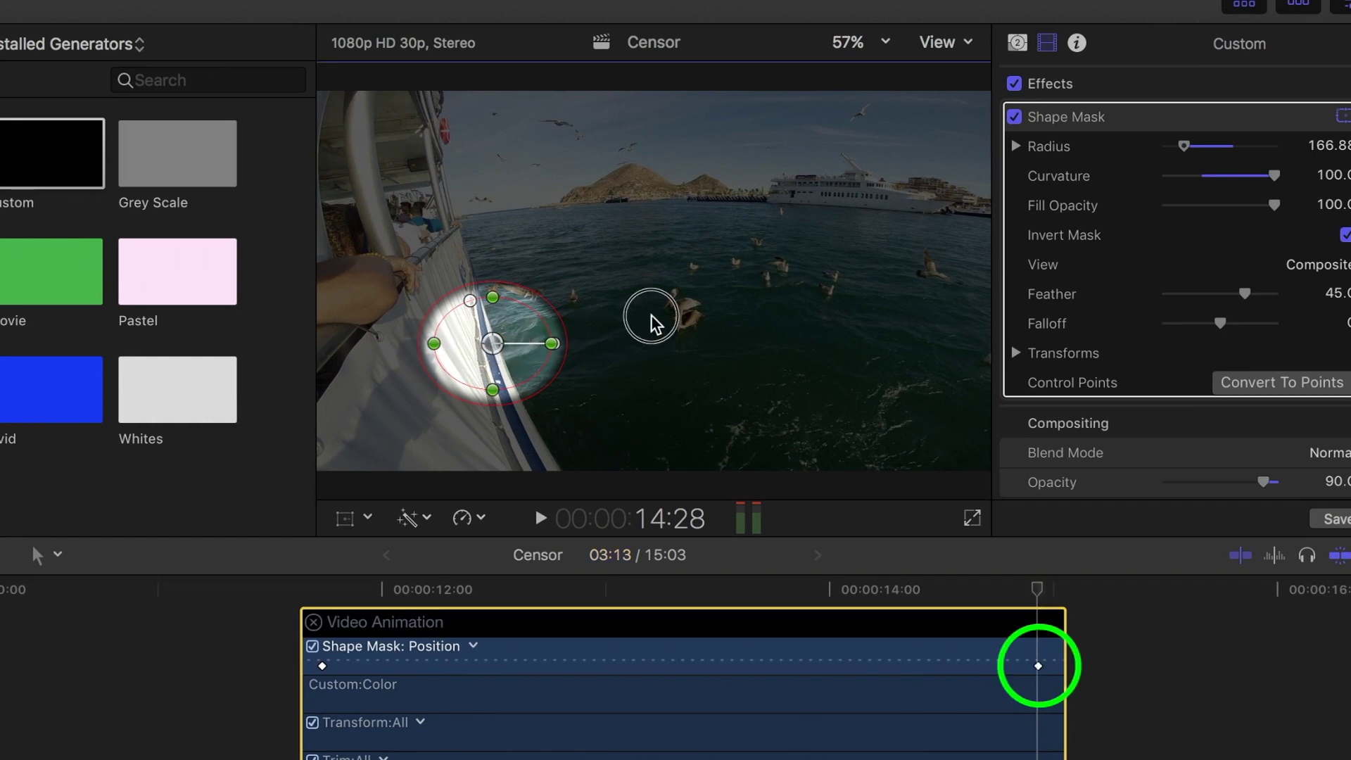
Keyframe the mask onto the pelican at 14:28, 13:22 and an earlier point in the clip
{"action": "left_click_drag", "start_coordinate": [625, 269], "coordinate": [827, 234]}
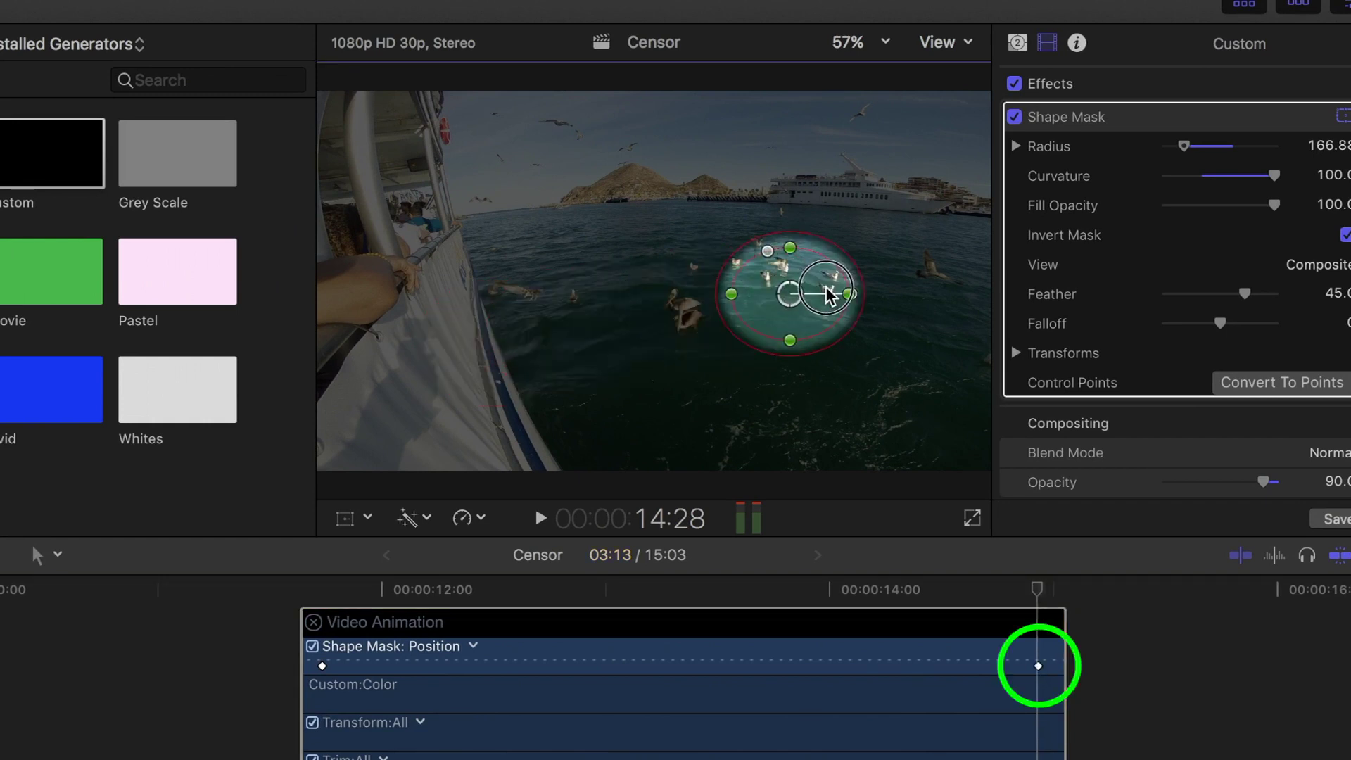
{"action": "left_click_drag", "start_coordinate": [827, 292], "coordinate": [936, 278]}
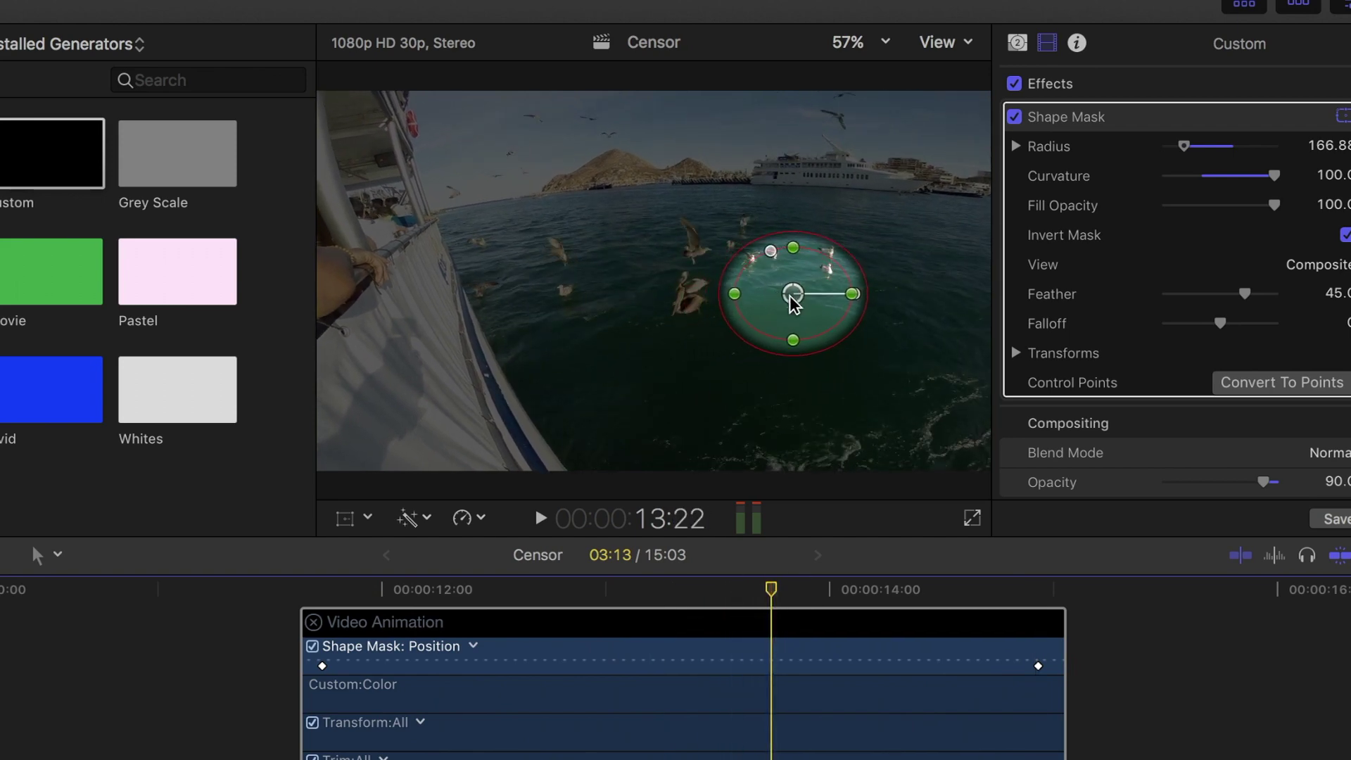
{"action": "left_click_drag", "start_coordinate": [793, 293], "coordinate": [692, 249]}
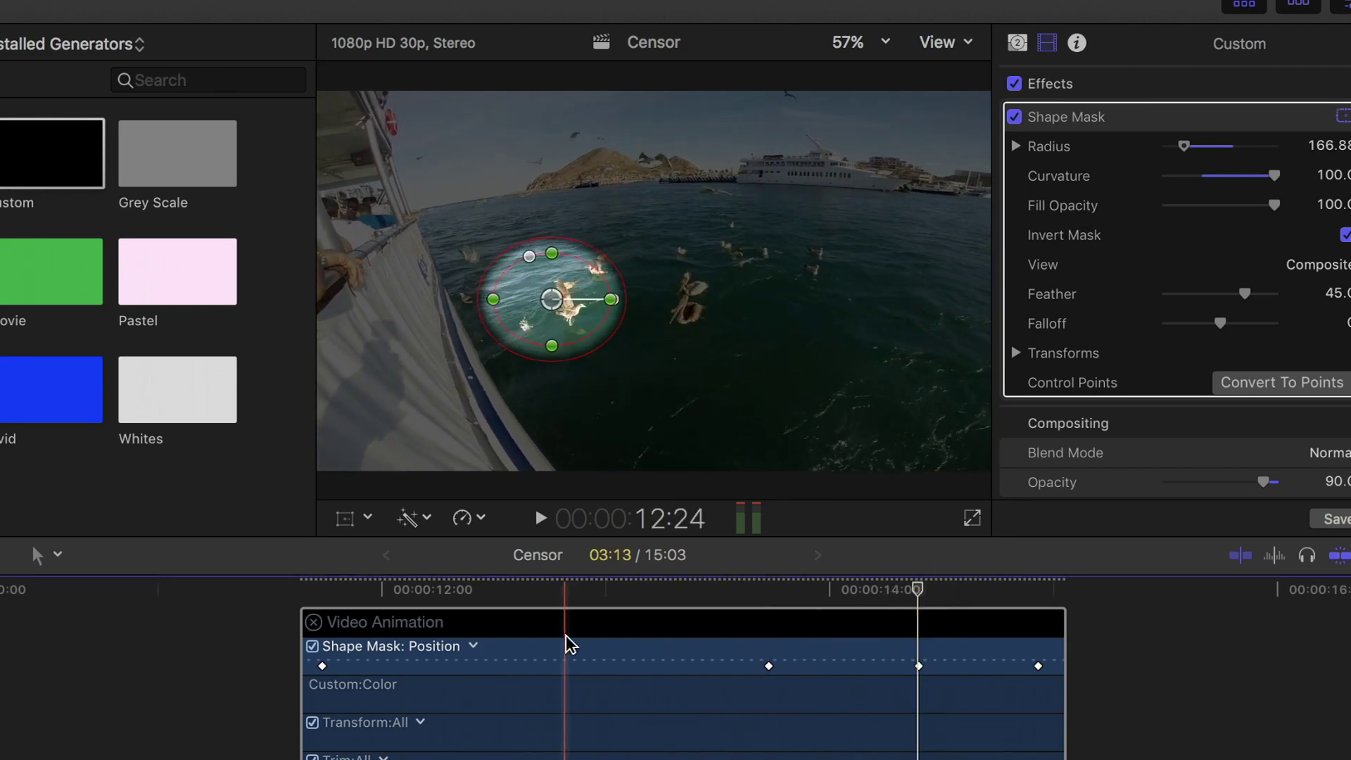
{"action": "left_click", "coordinate": [585, 608]}
{"action": "left_click_drag", "start_coordinate": [563, 292], "coordinate": [573, 303]}
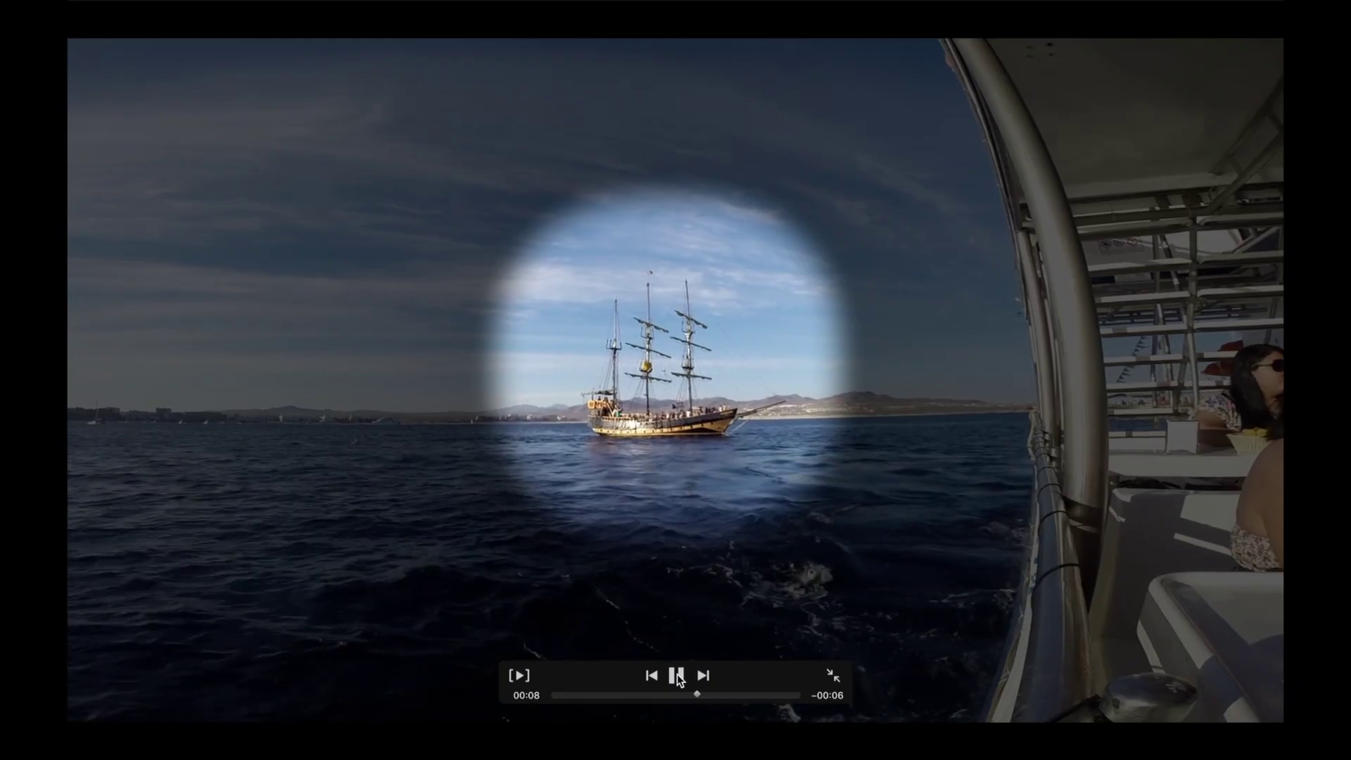